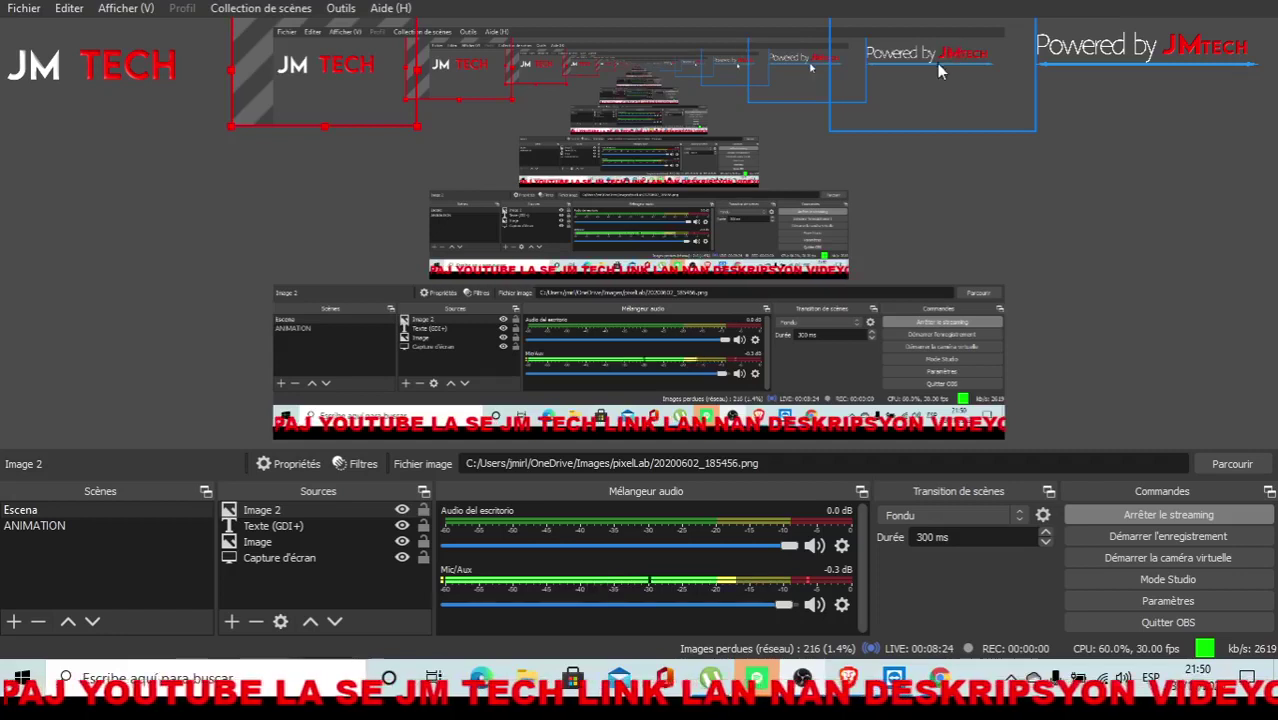
Step: Hide the Image 2, Texte (GDI+) and Image sources in the Escena scene, leaving the Capture d'écran source shown
click(950, 50)
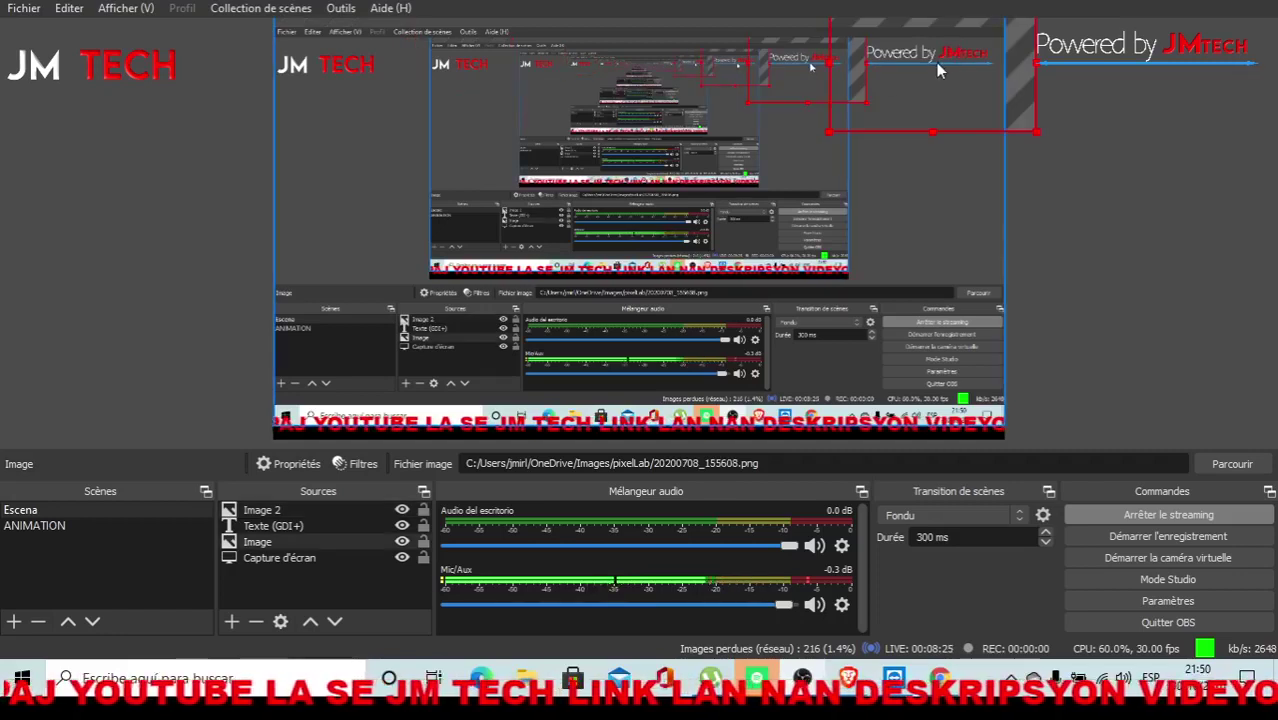
click(260, 525)
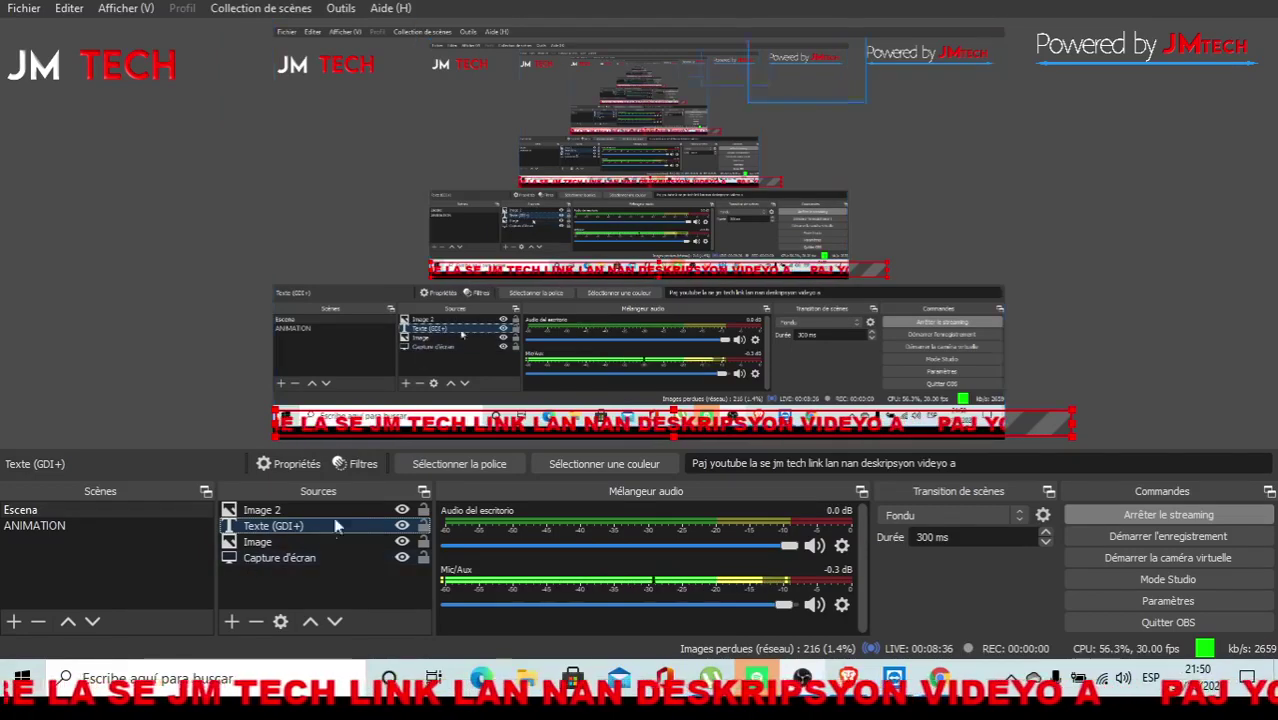
click(245, 561)
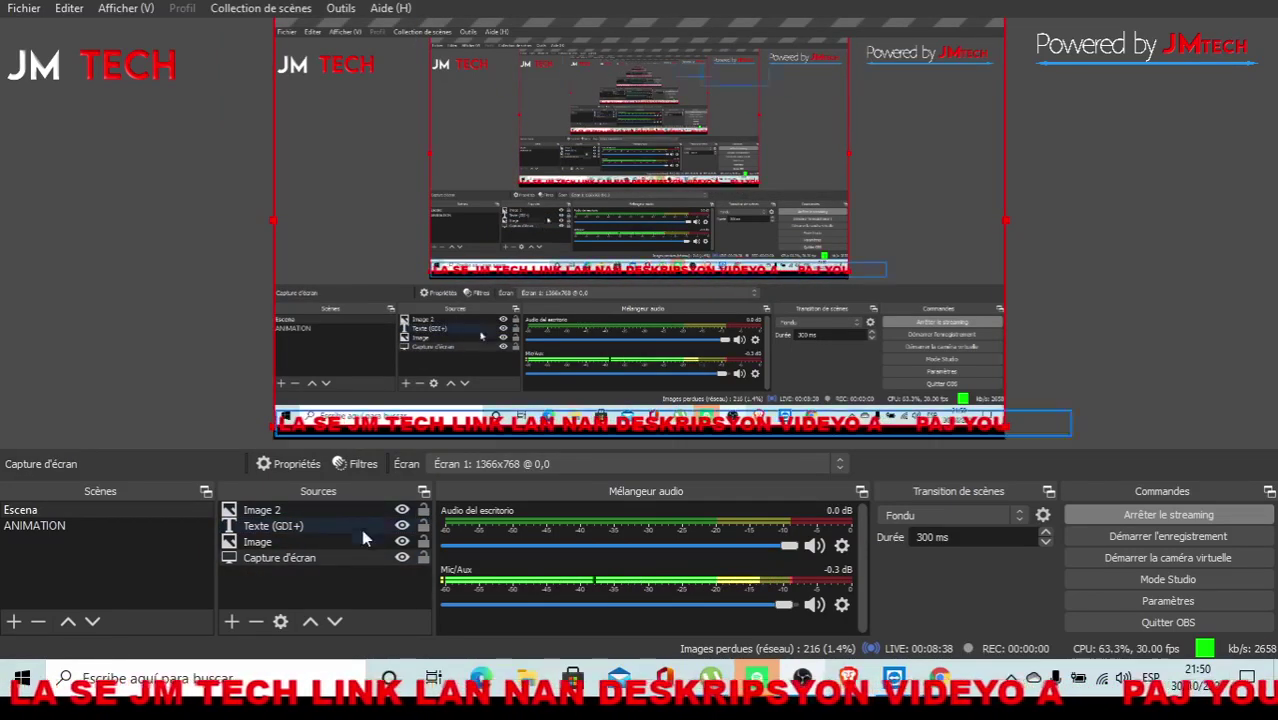
click(401, 510)
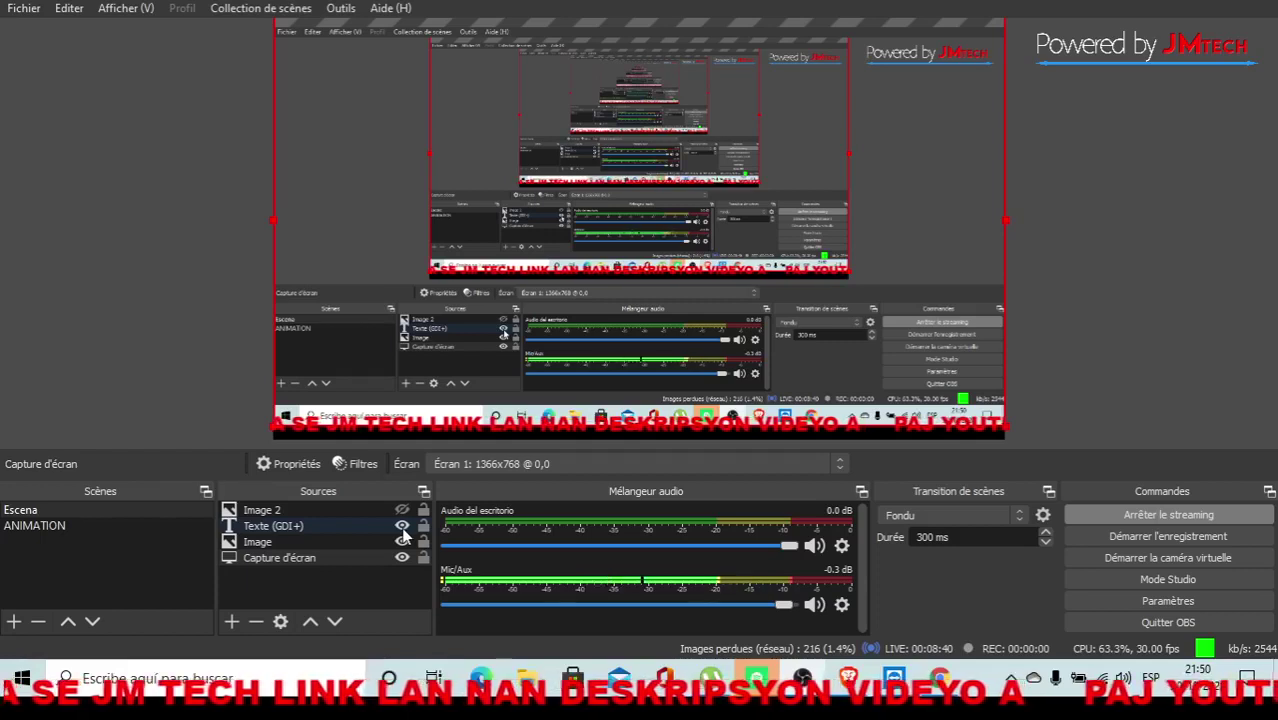
click(401, 526)
click(401, 542)
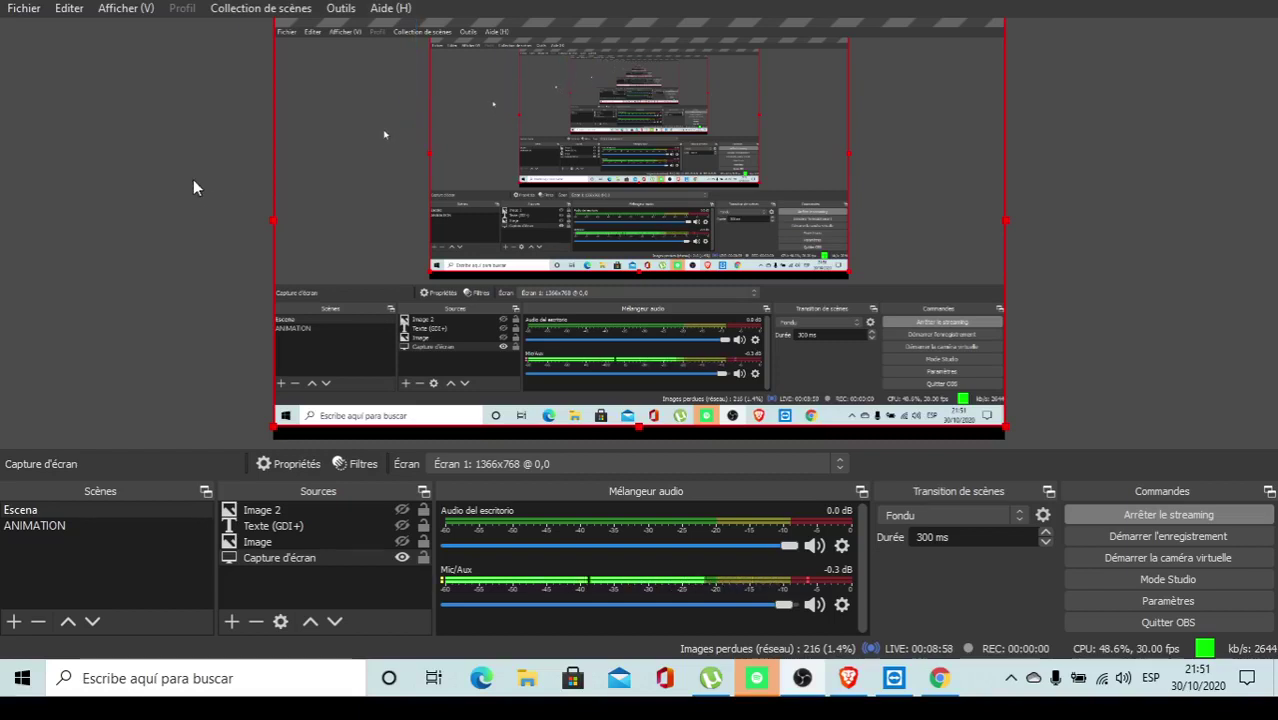
mouse_move(231, 125)
mouse_down()
mouse_move(271, 110)
mouse_move(248, 112)
mouse_up()
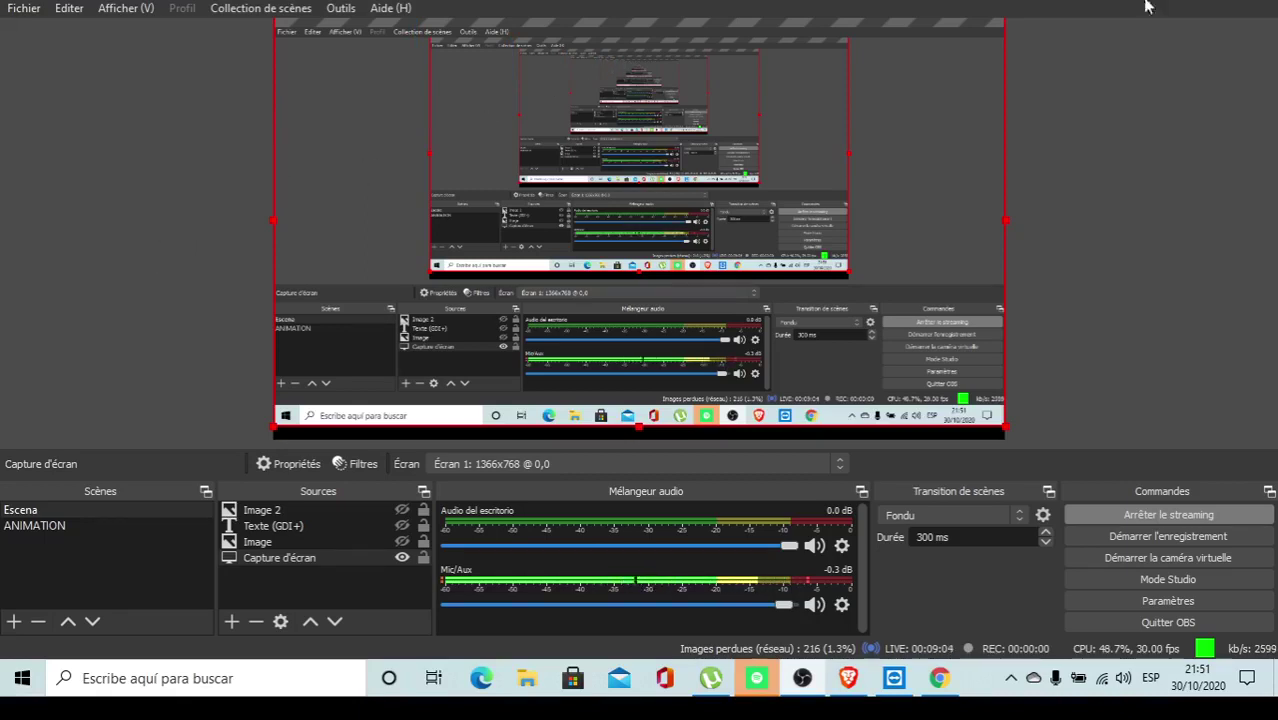
Step: Switch to Chrome to check the live video in Facebook's live producer, and return to OBS
click(944, 688)
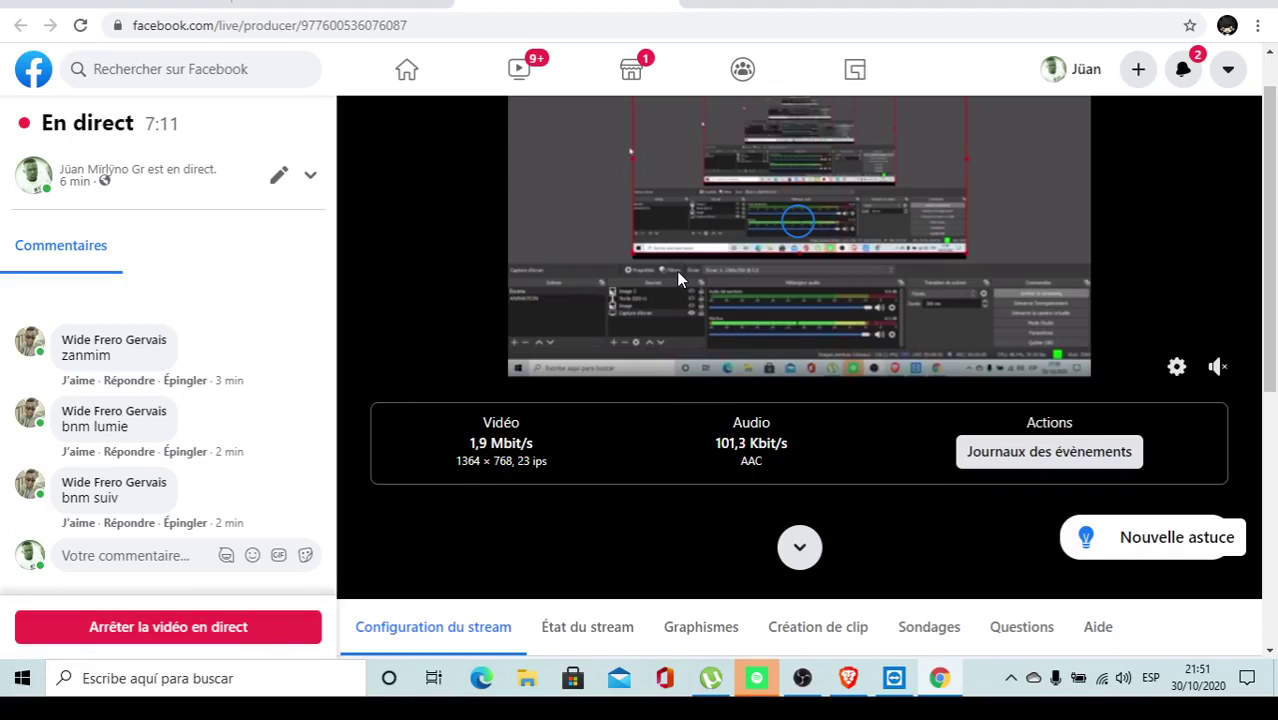
key(alt+Tab)
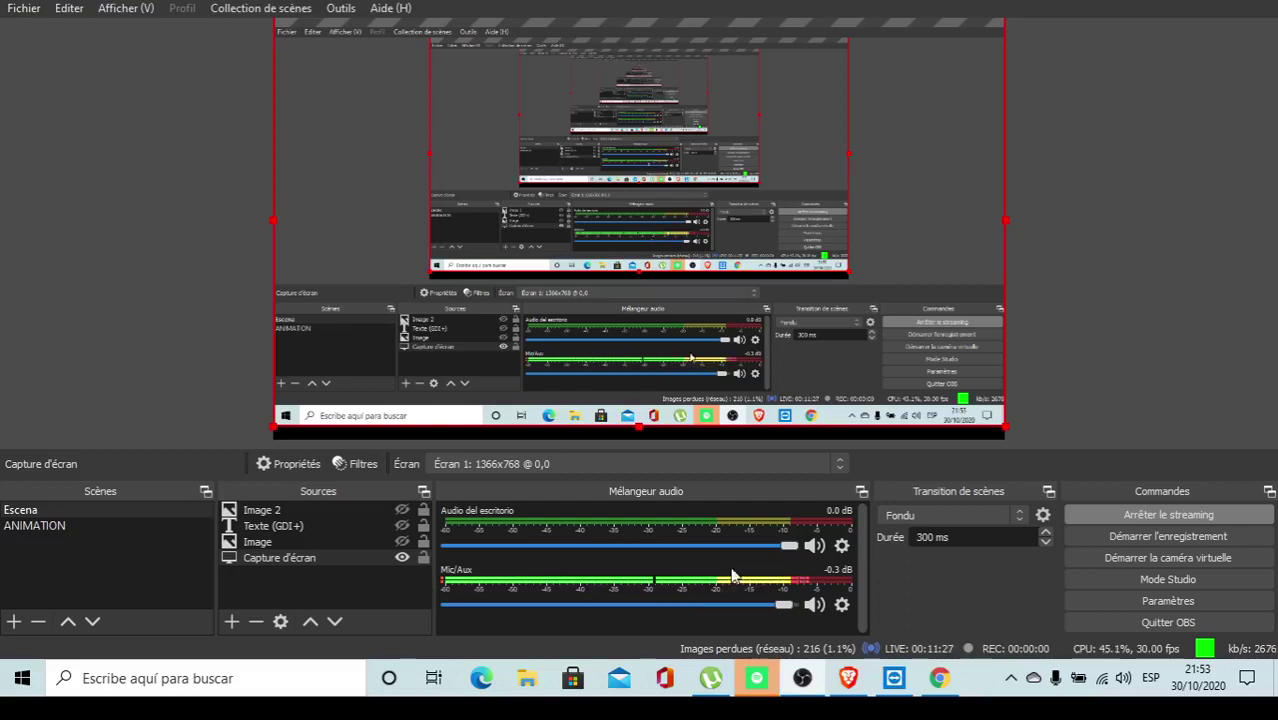
Step: Delete the Suppression du bruit filter from the Mic/Aux audio filters and close the filter window
click(838, 608)
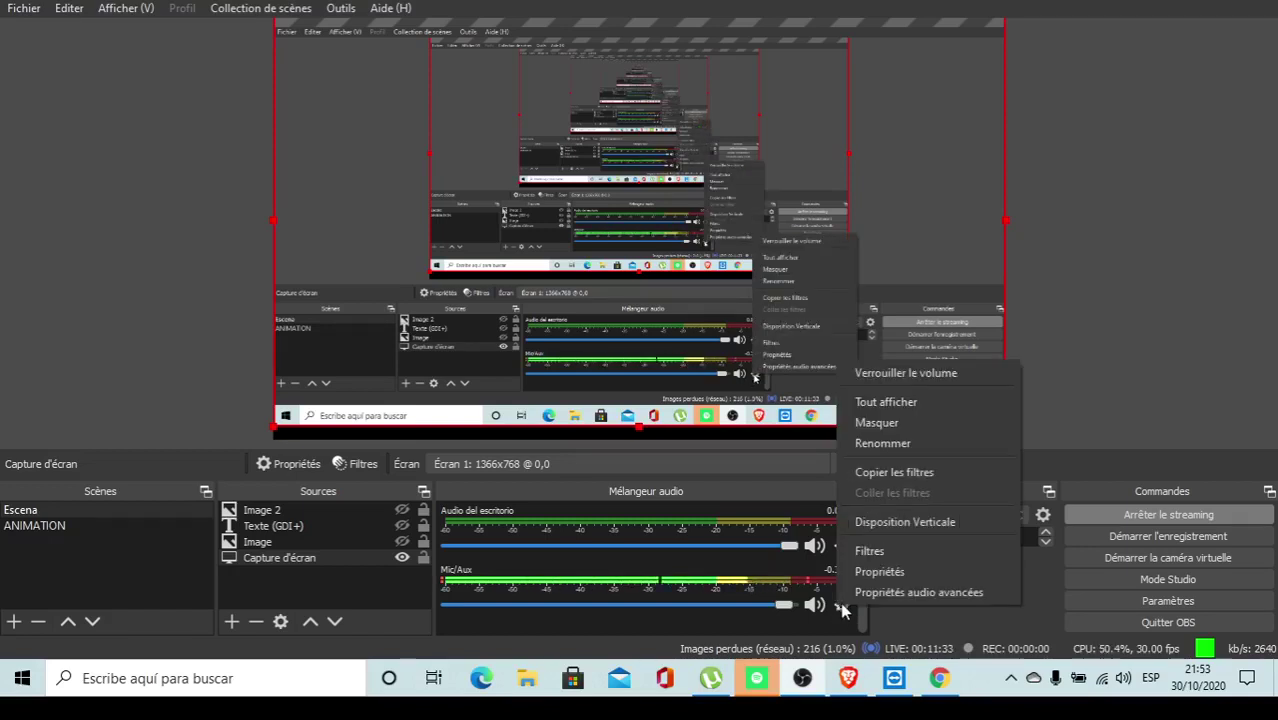
click(893, 554)
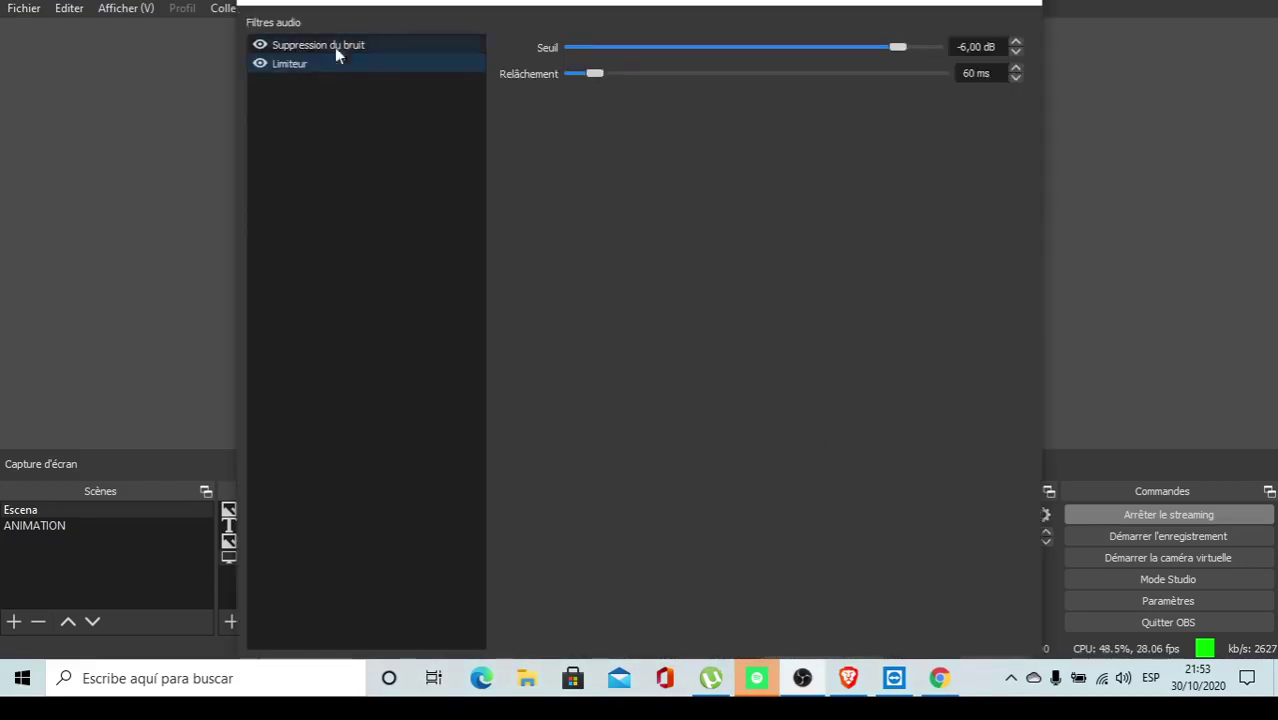
drag(465, 3, 532, 0)
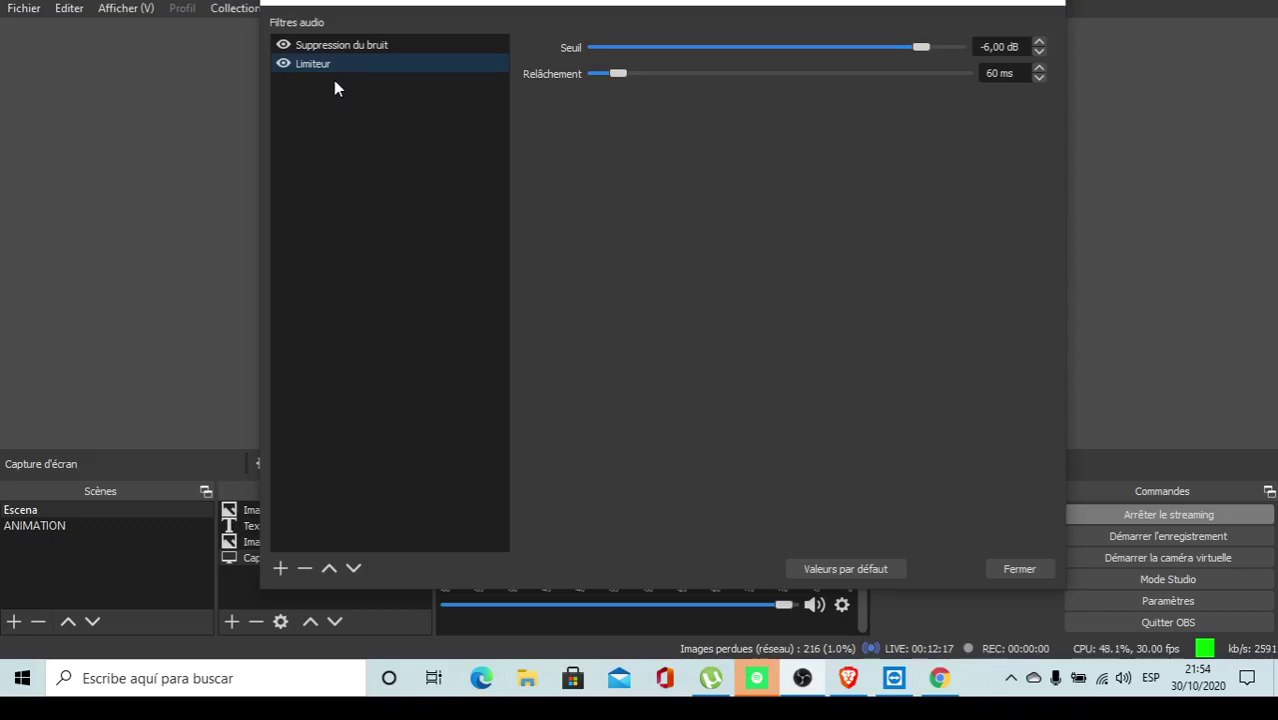
click(281, 570)
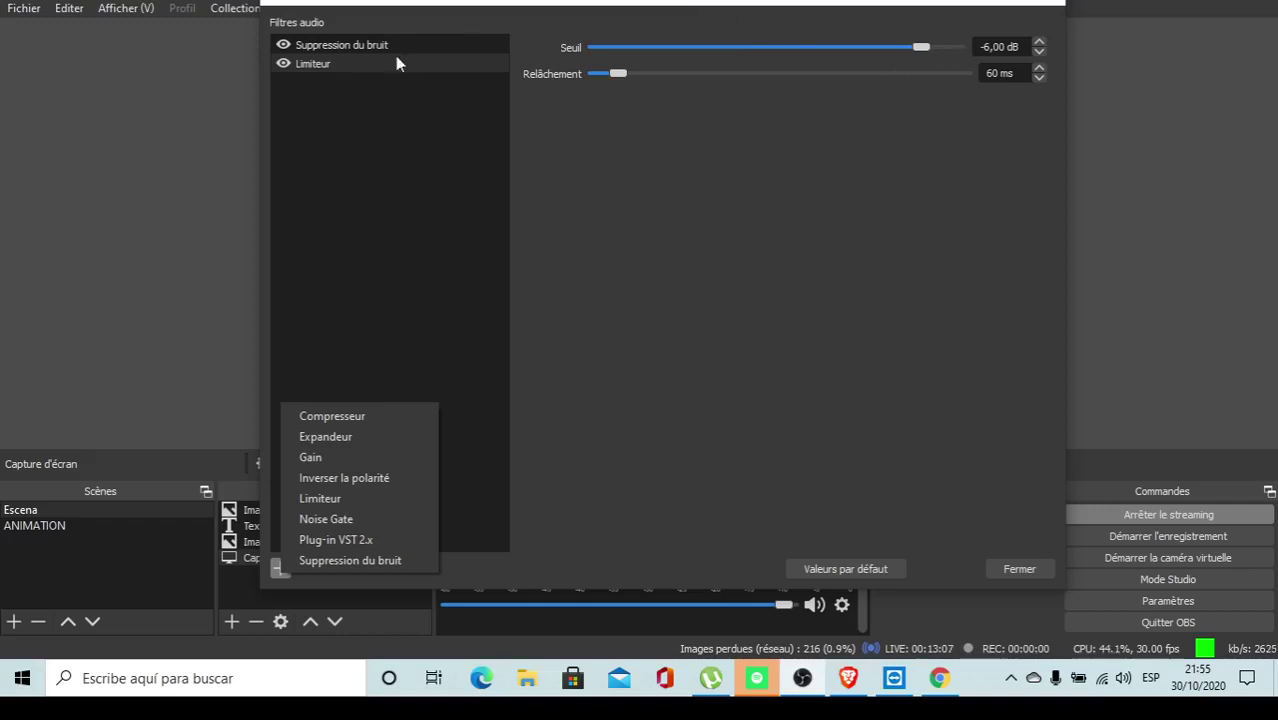
click(347, 44)
right_click(345, 46)
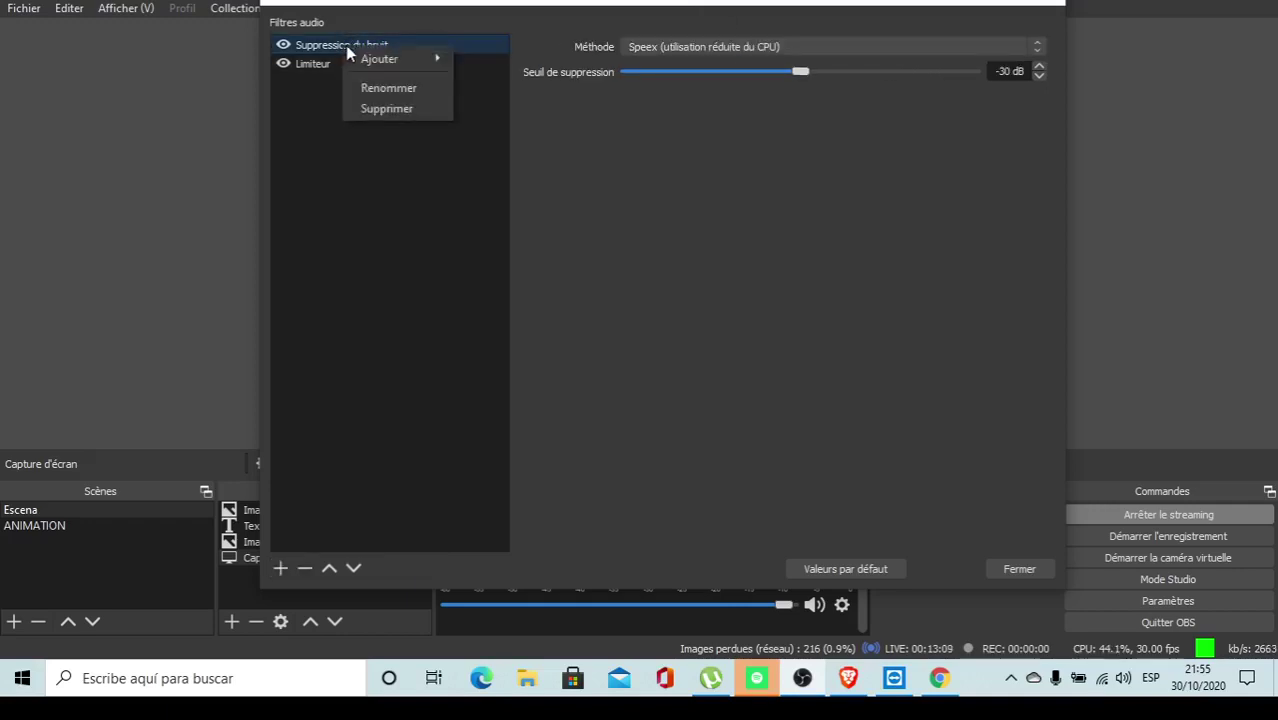
click(386, 109)
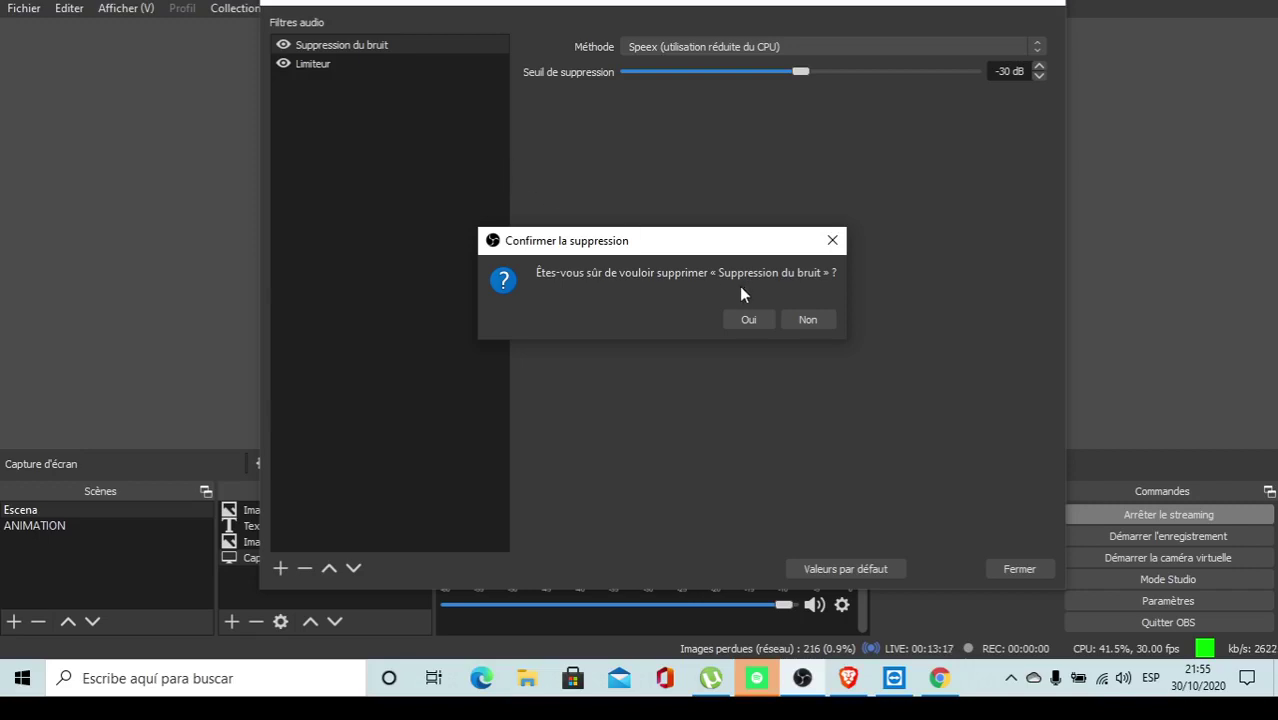
click(750, 319)
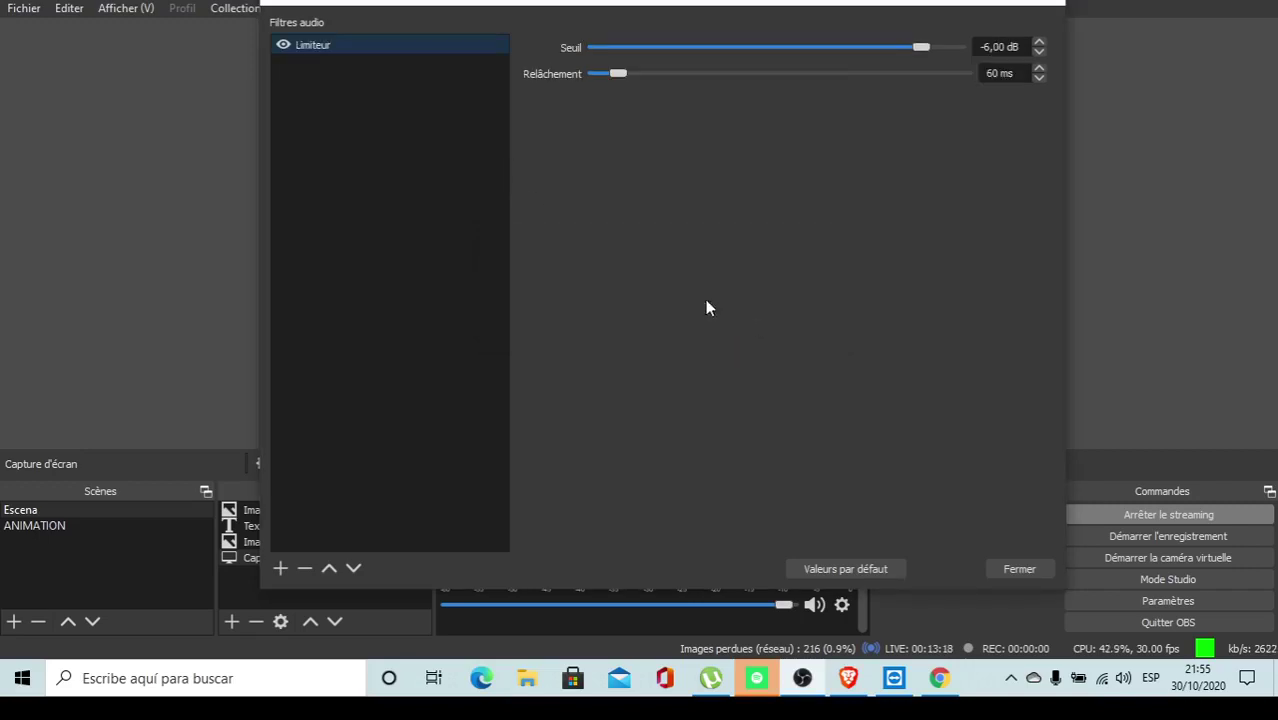
click(1039, 573)
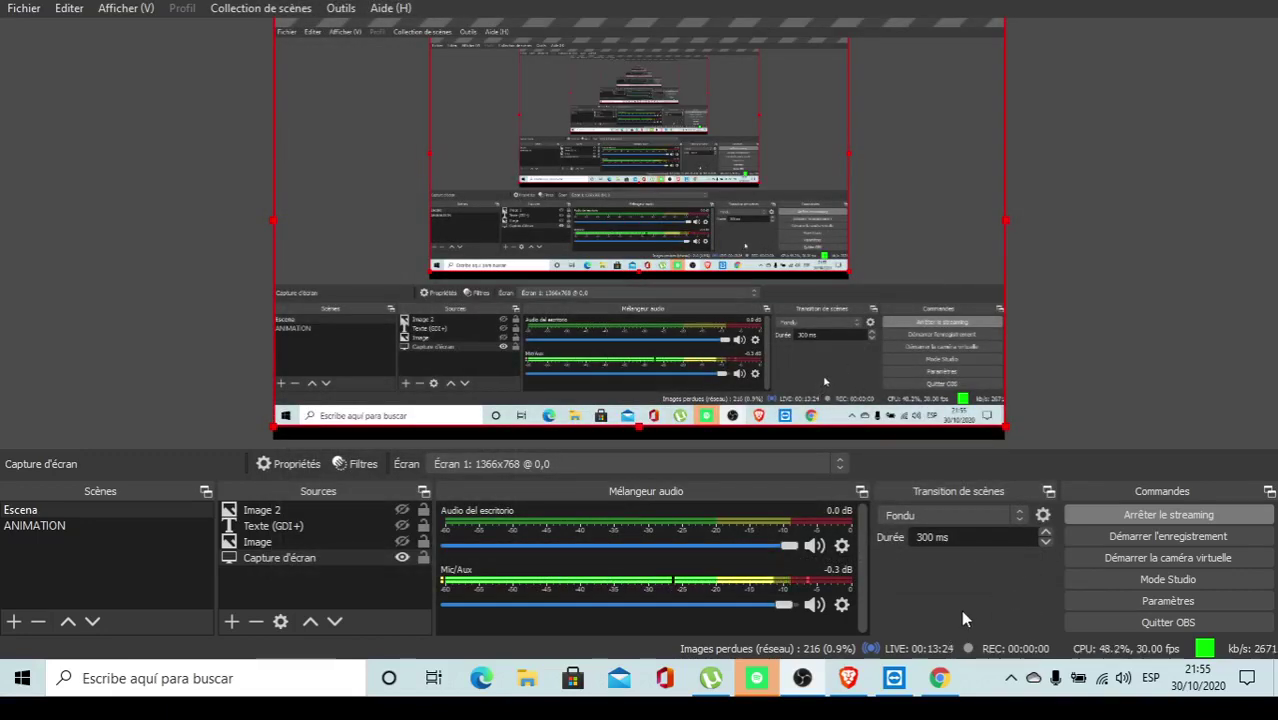
Step: Add a Suppression du bruit filter to the Mic/Aux audio source, keeping the suggested name
click(841, 605)
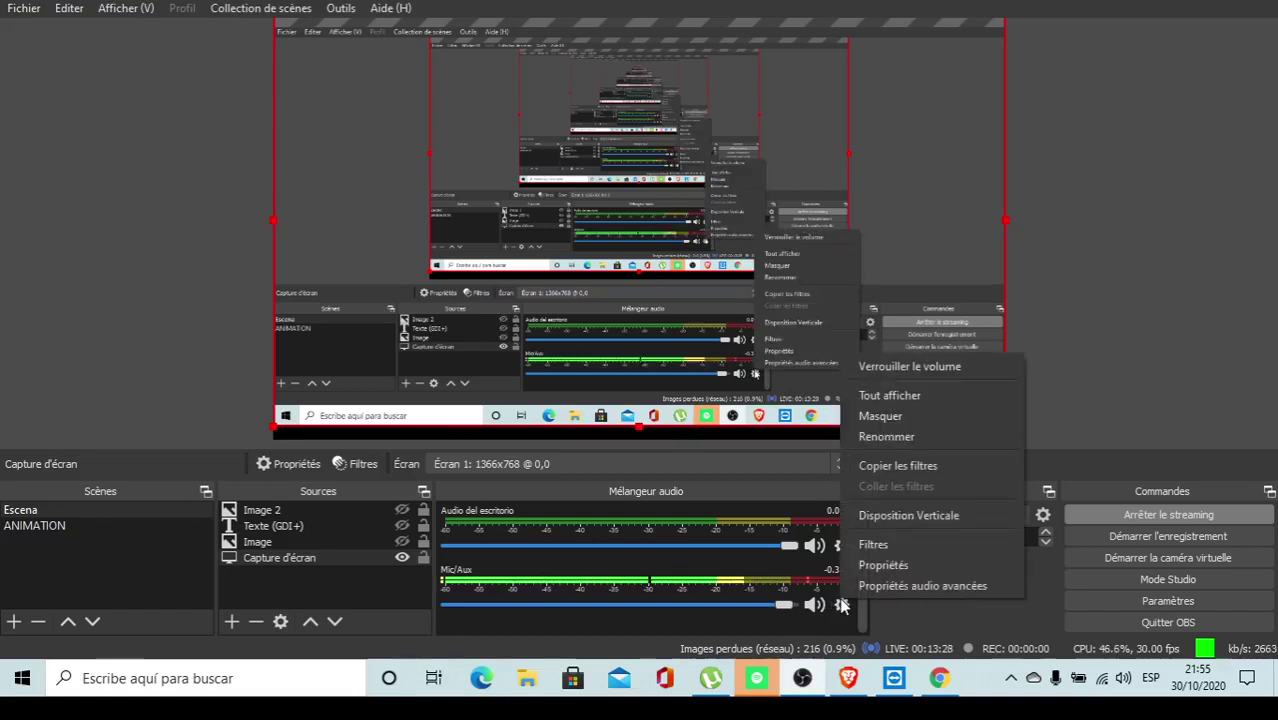
click(880, 541)
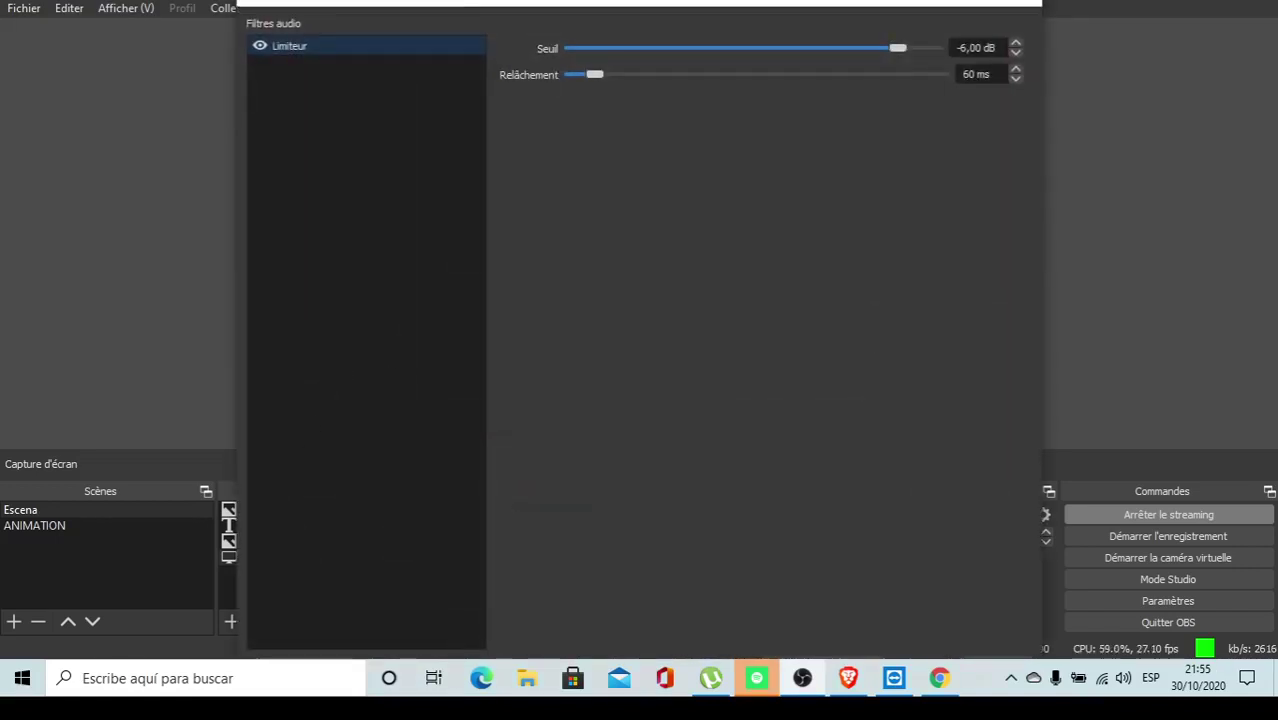
drag(458, 3, 484, 3)
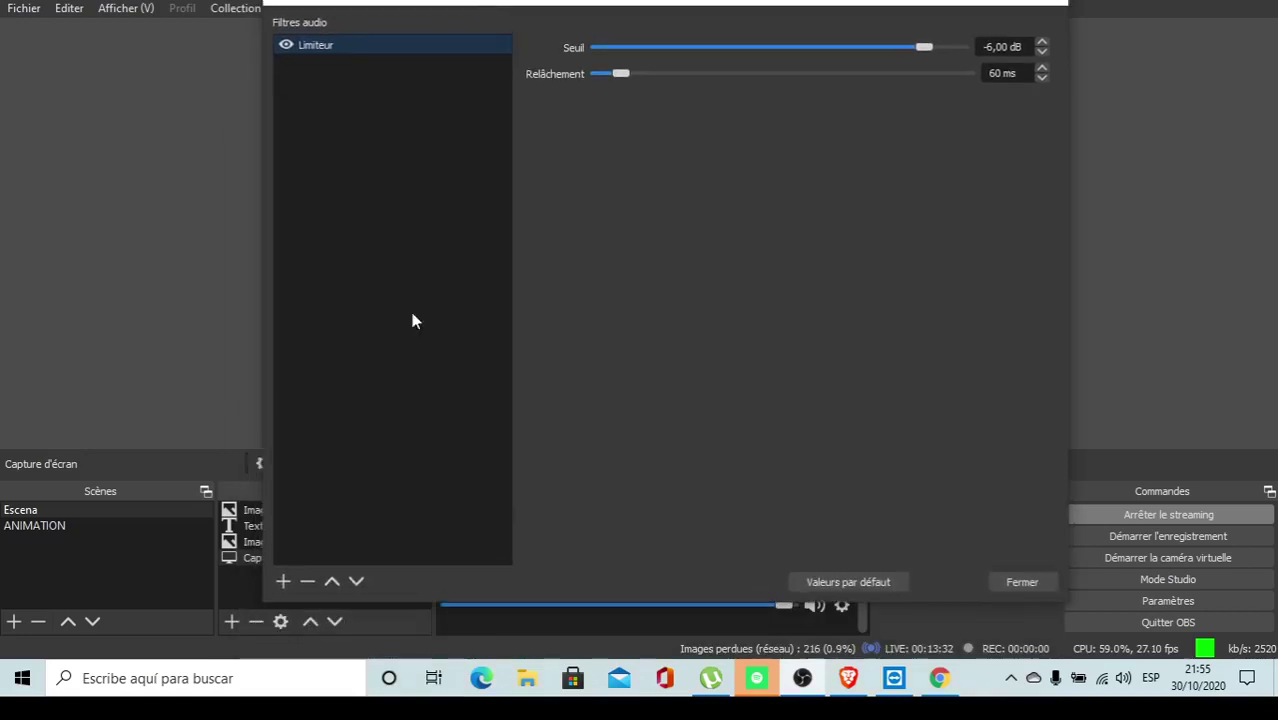
click(284, 581)
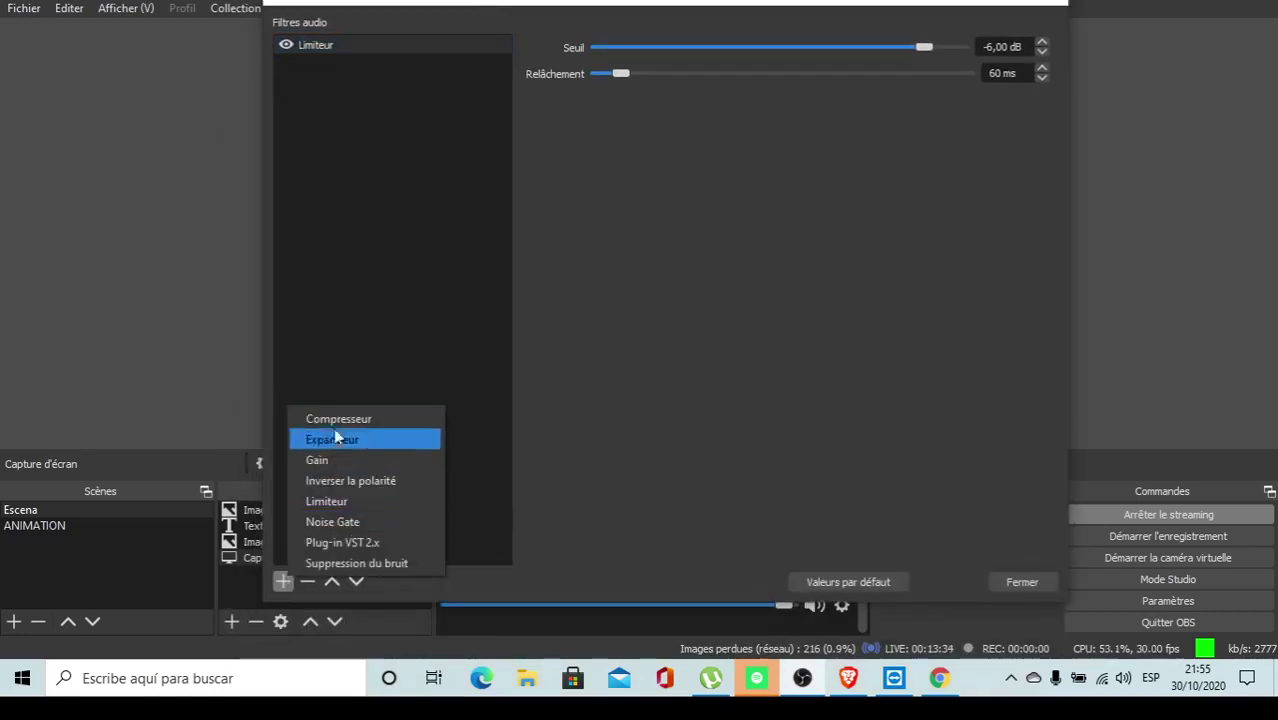
click(345, 563)
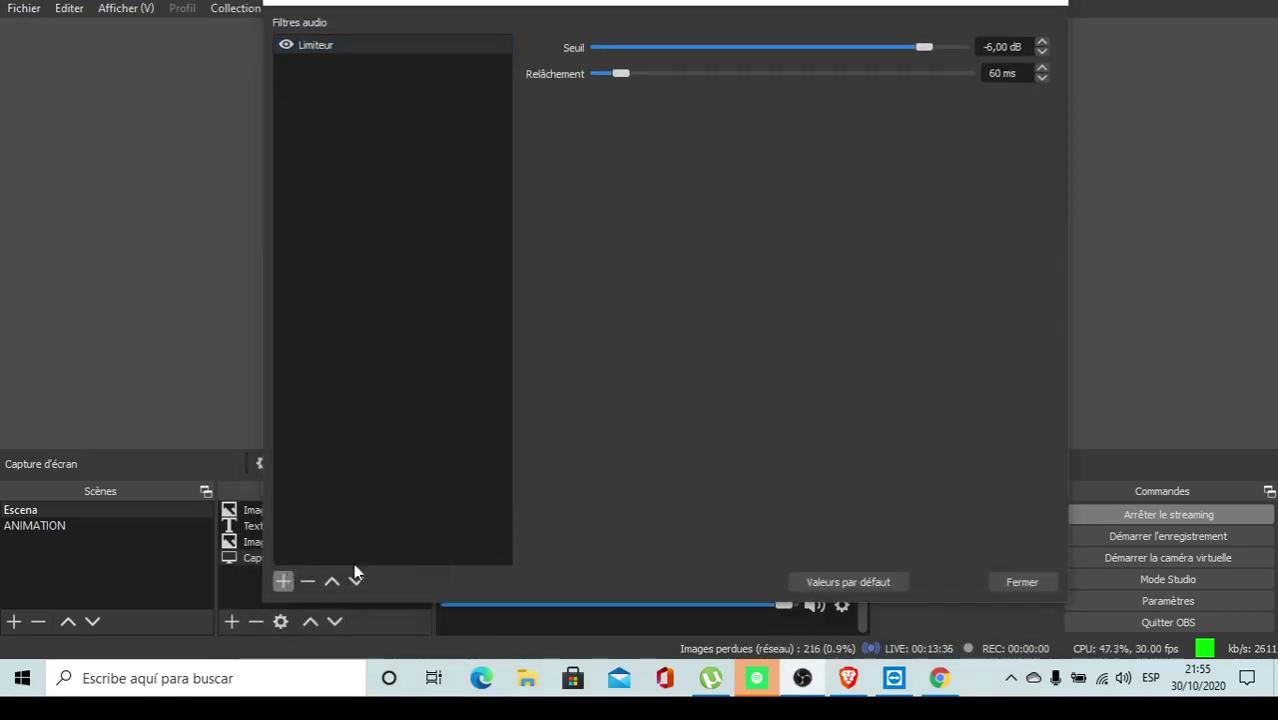
click(625, 335)
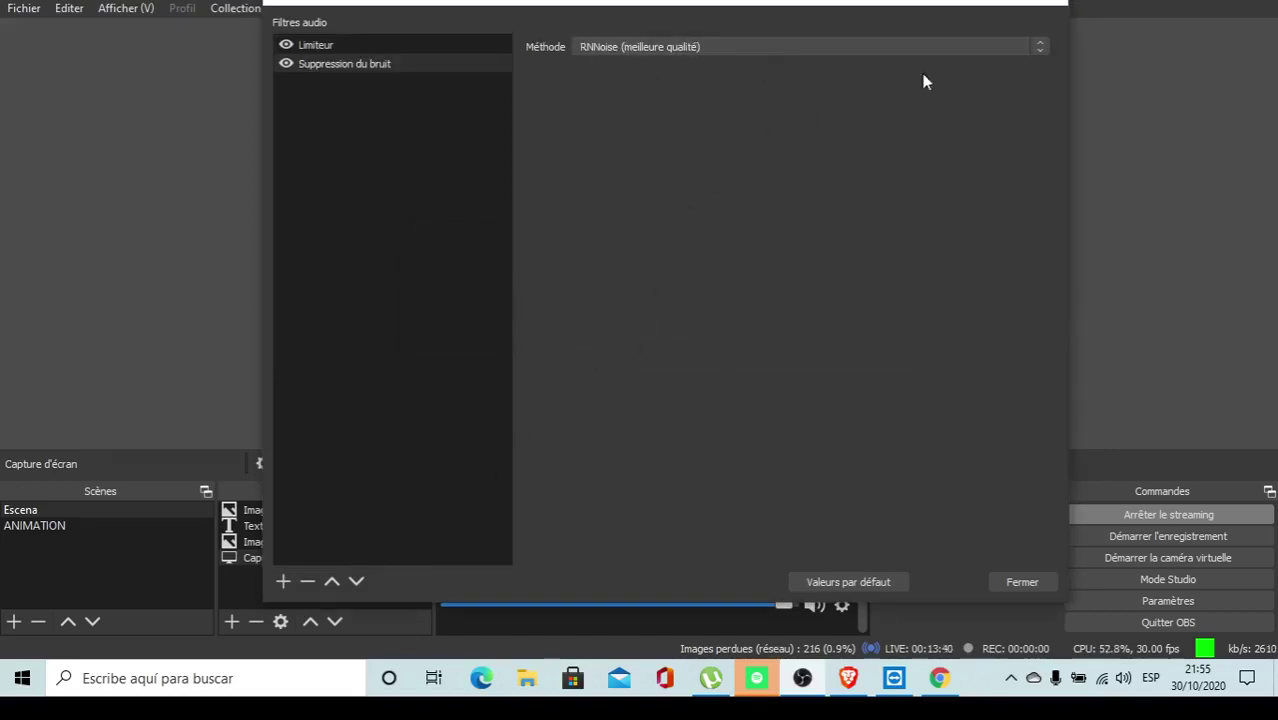
Step: Try both noise suppression methods, set the filter to Speex (utilisation réduite du CPU), and close the filter window
click(1039, 49)
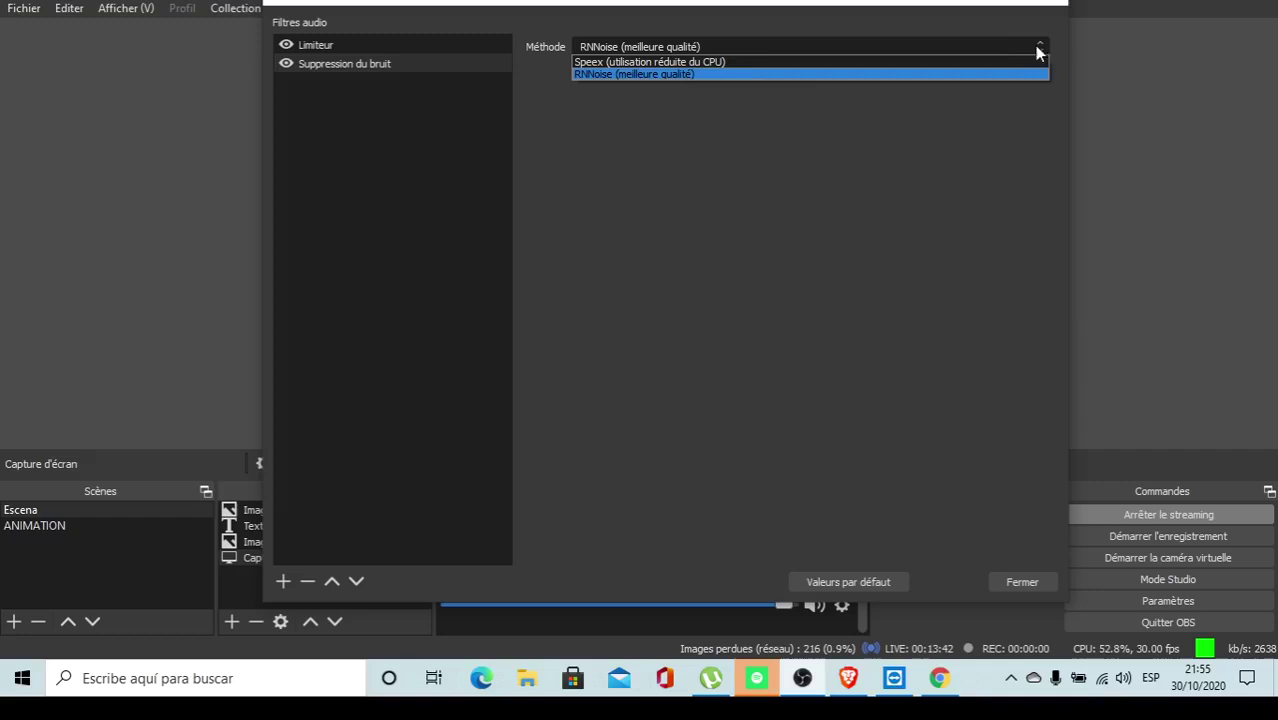
click(735, 64)
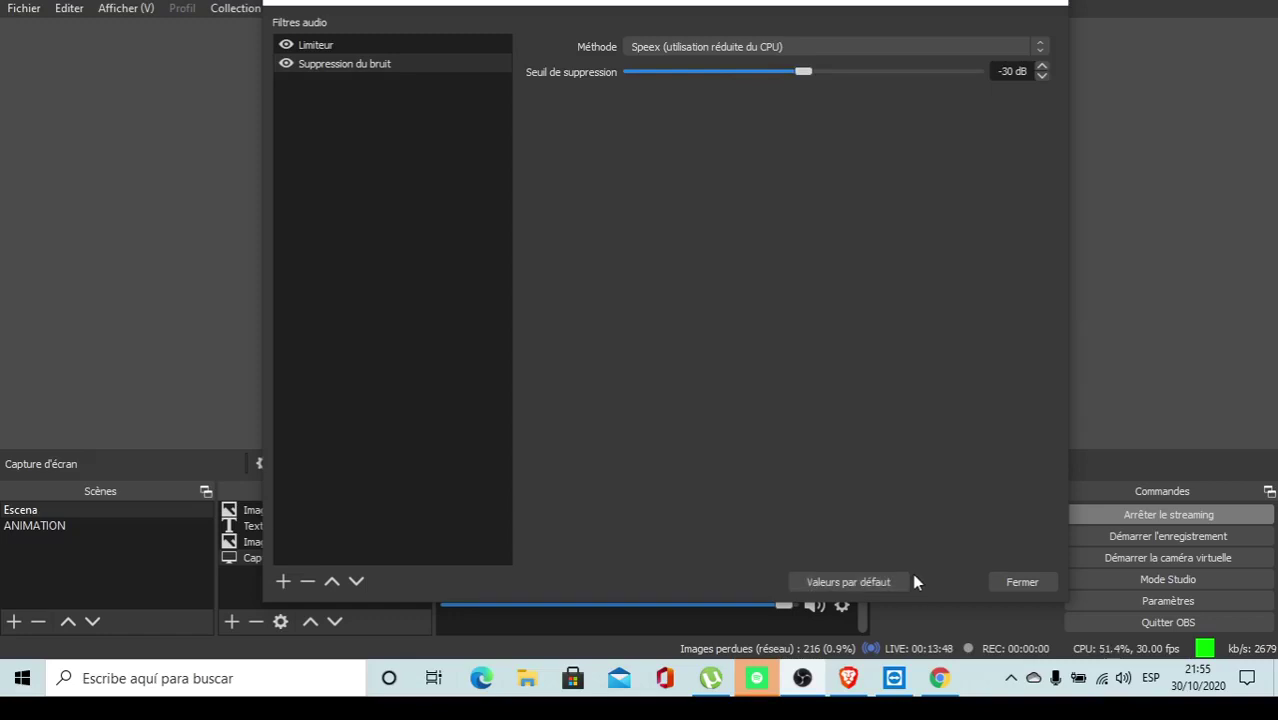
click(1041, 48)
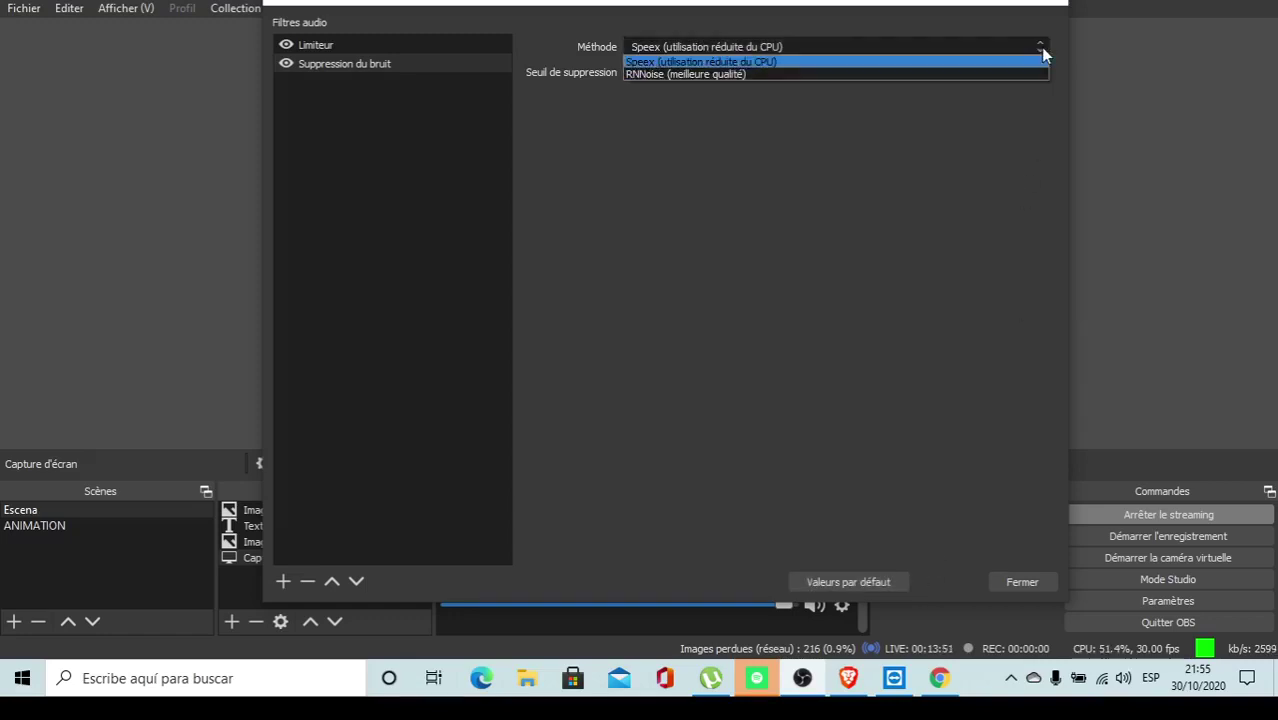
click(803, 75)
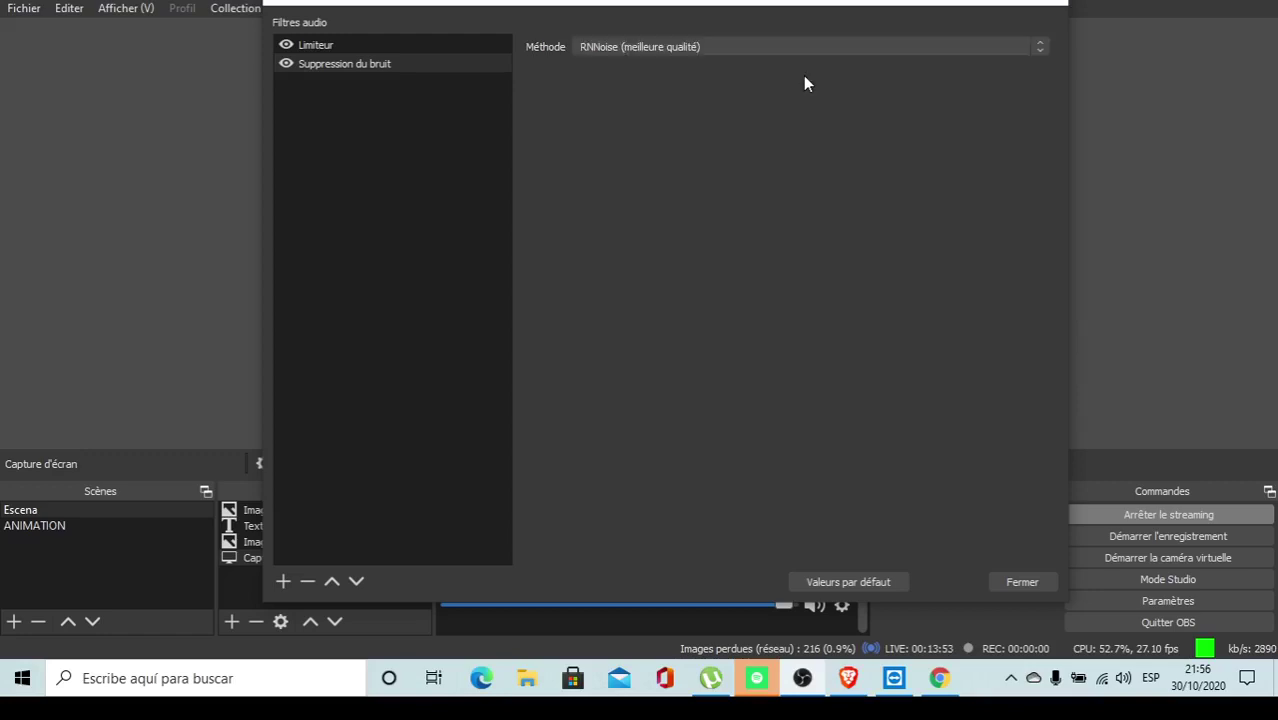
click(1040, 47)
click(625, 62)
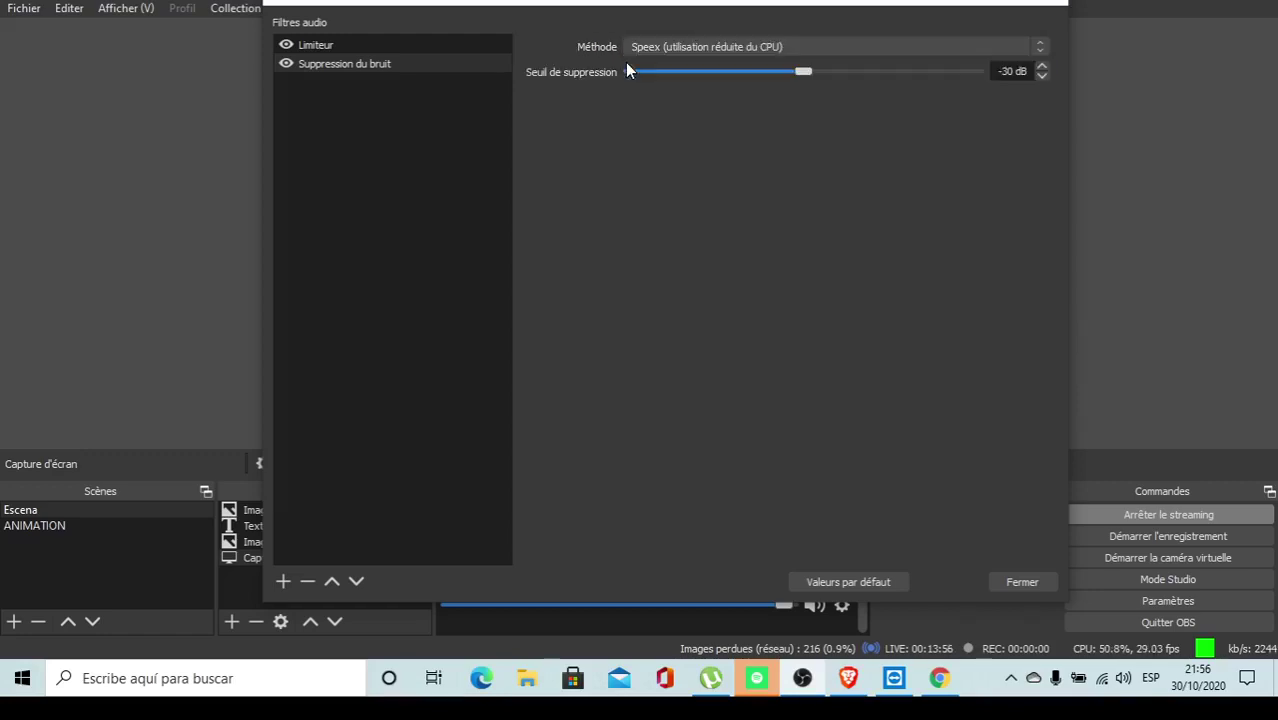
click(1019, 581)
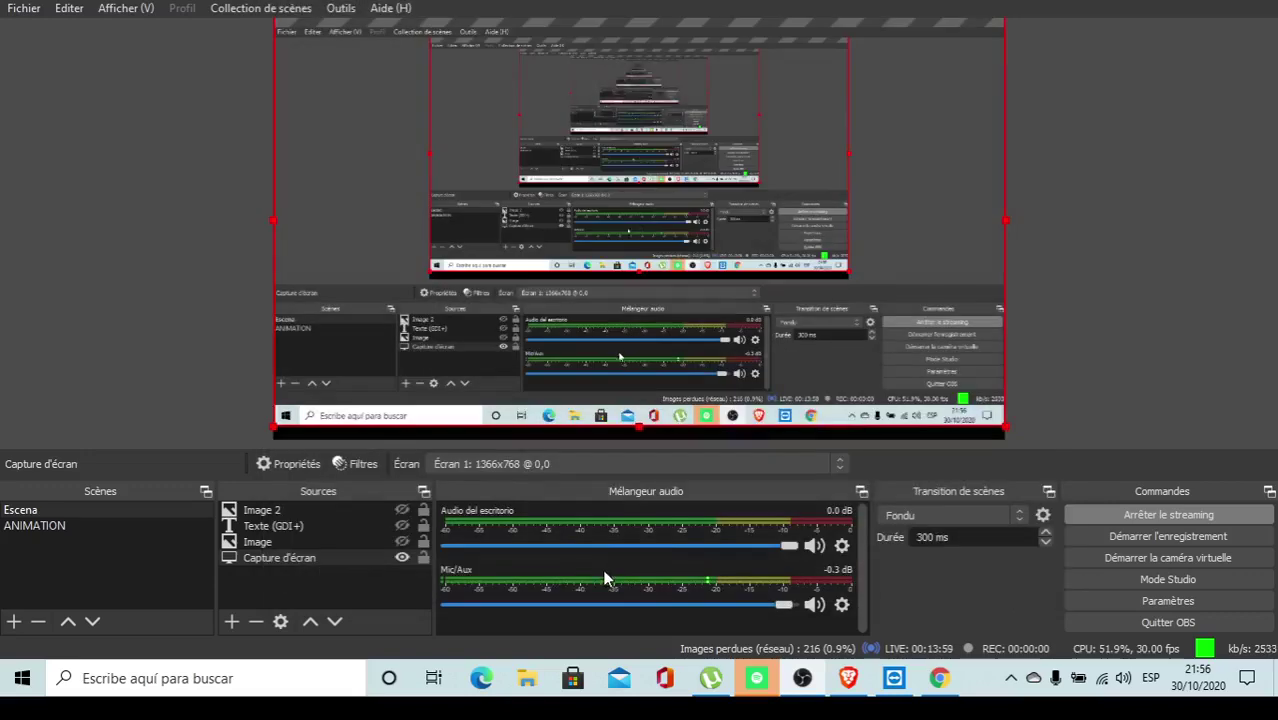
Step: Add a Noise Gate filter to the Mic/Aux audio source, keeping the suggested name
click(842, 604)
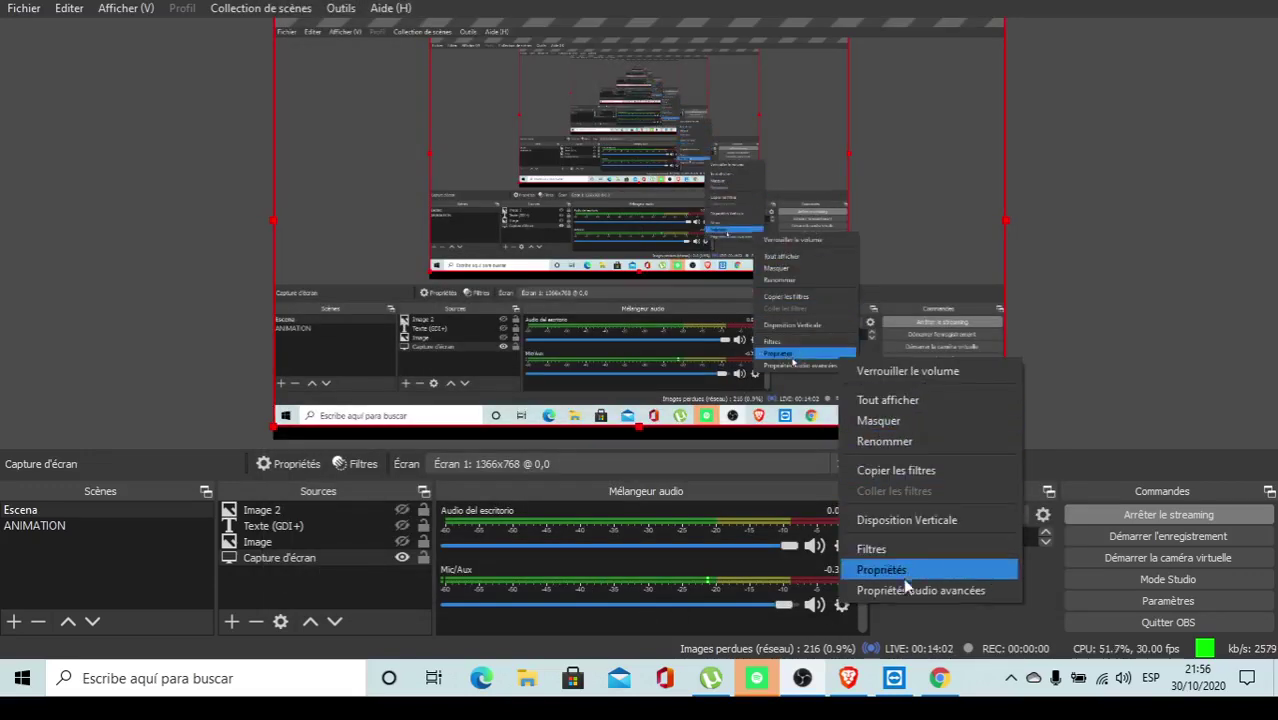
click(892, 552)
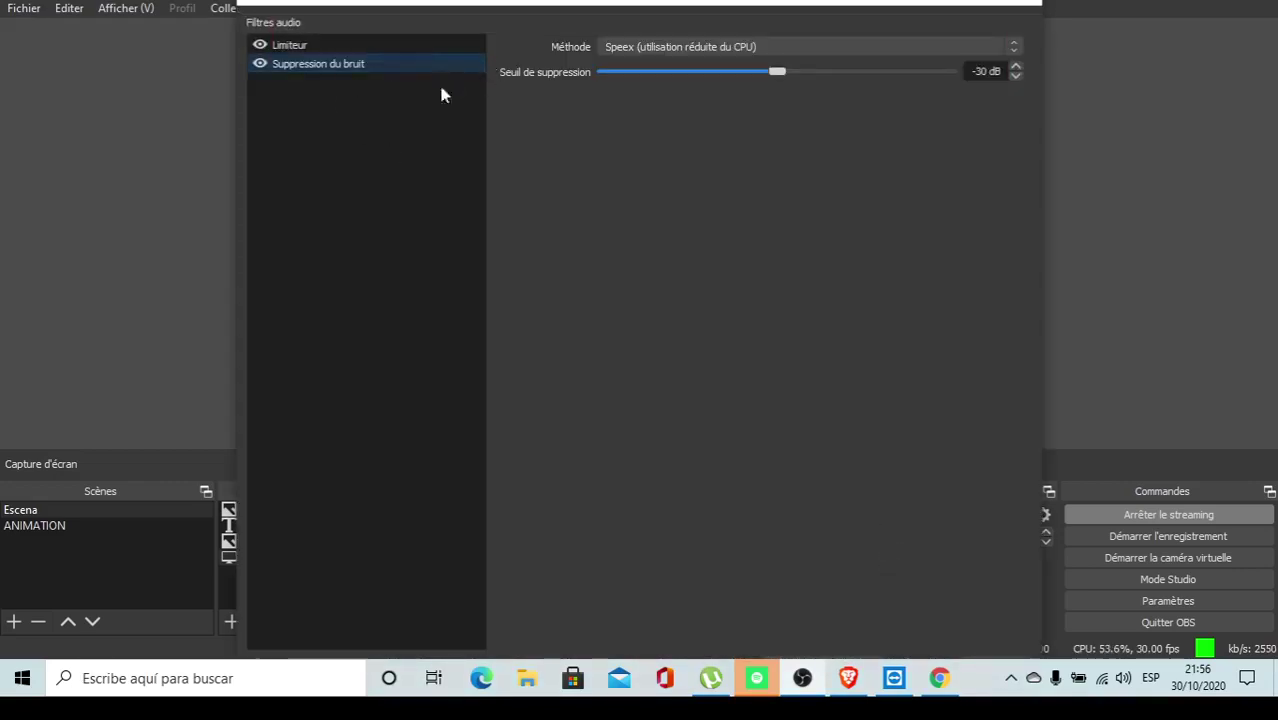
click(285, 52)
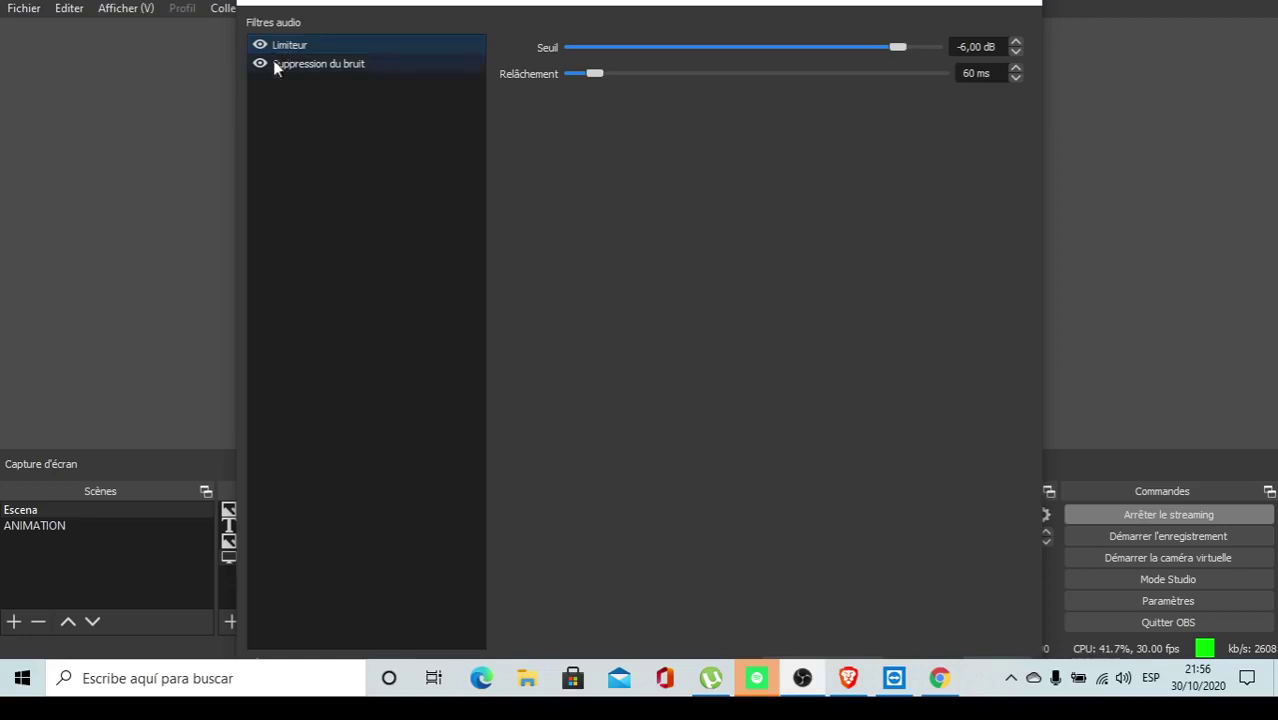
mouse_move(580, 3)
mouse_down()
mouse_move(579, 43)
mouse_move(575, 5)
mouse_up()
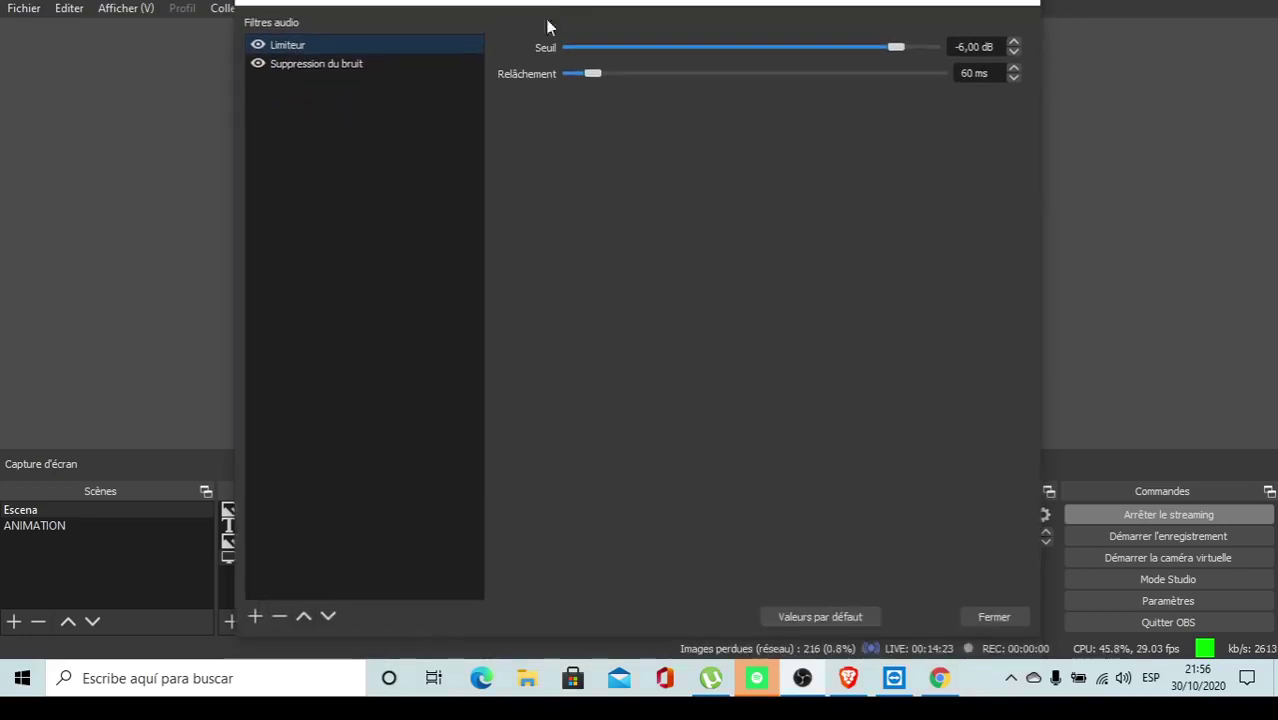
click(254, 617)
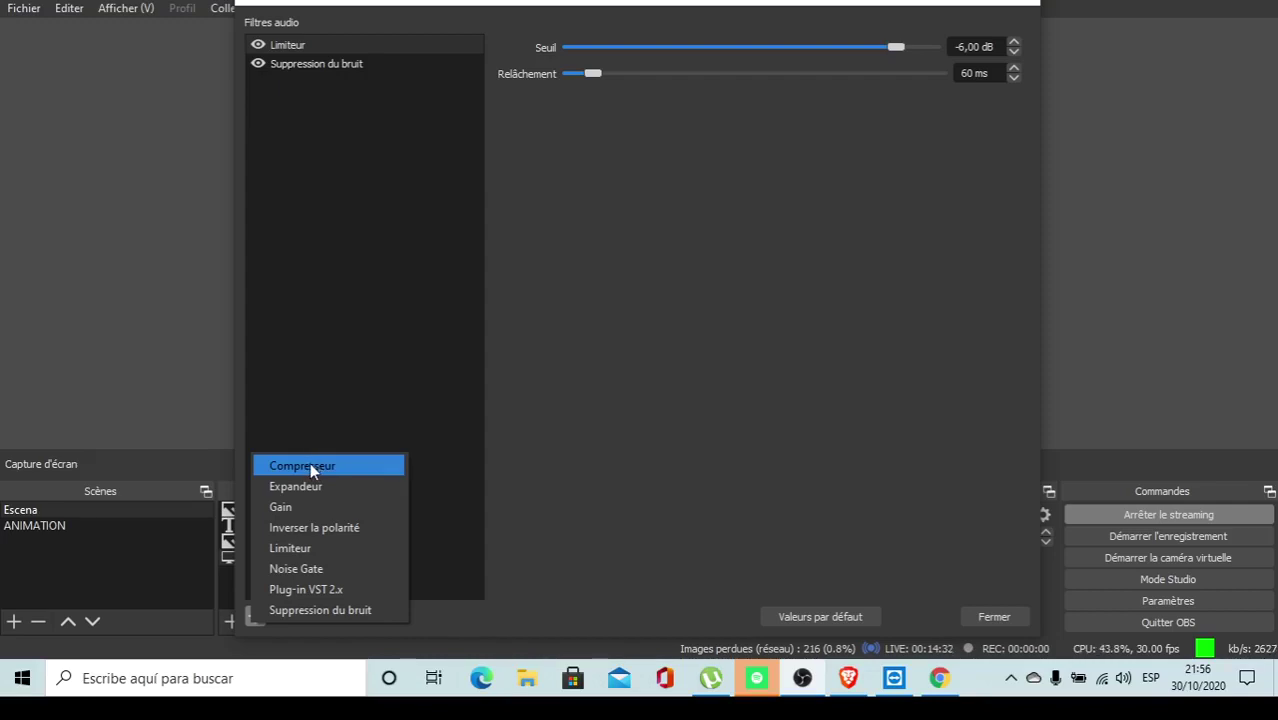
click(297, 571)
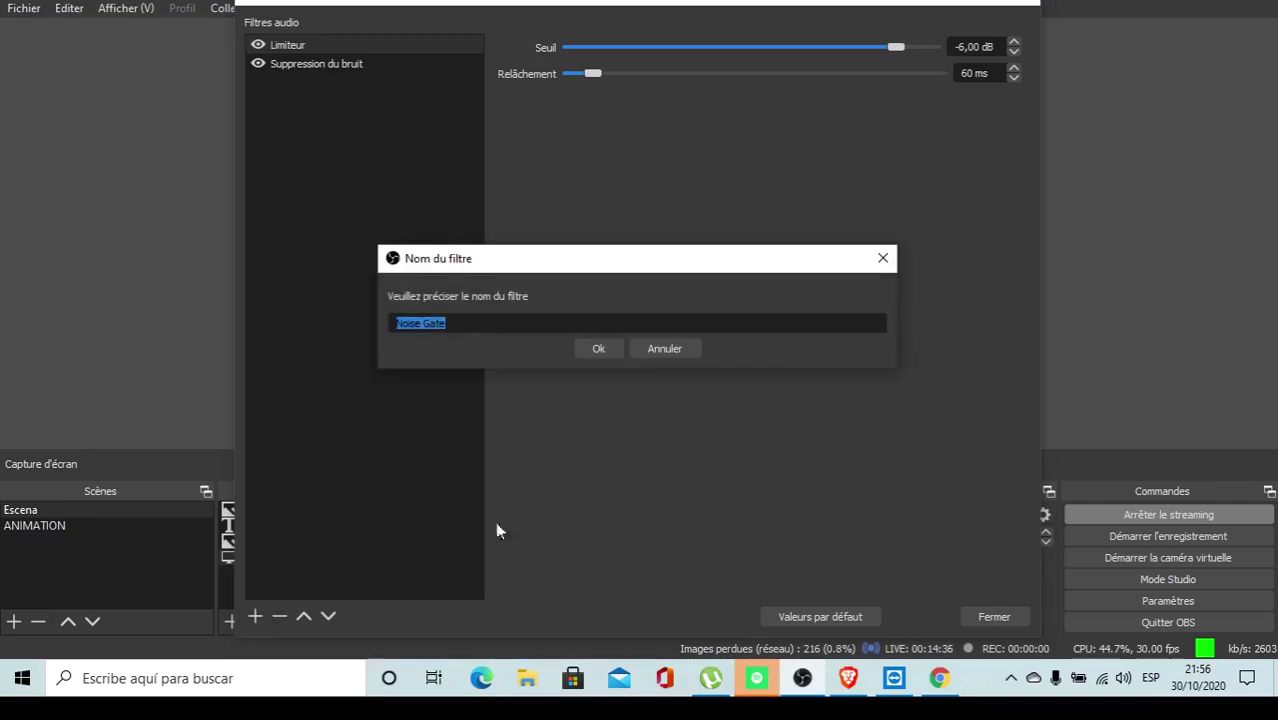
click(602, 354)
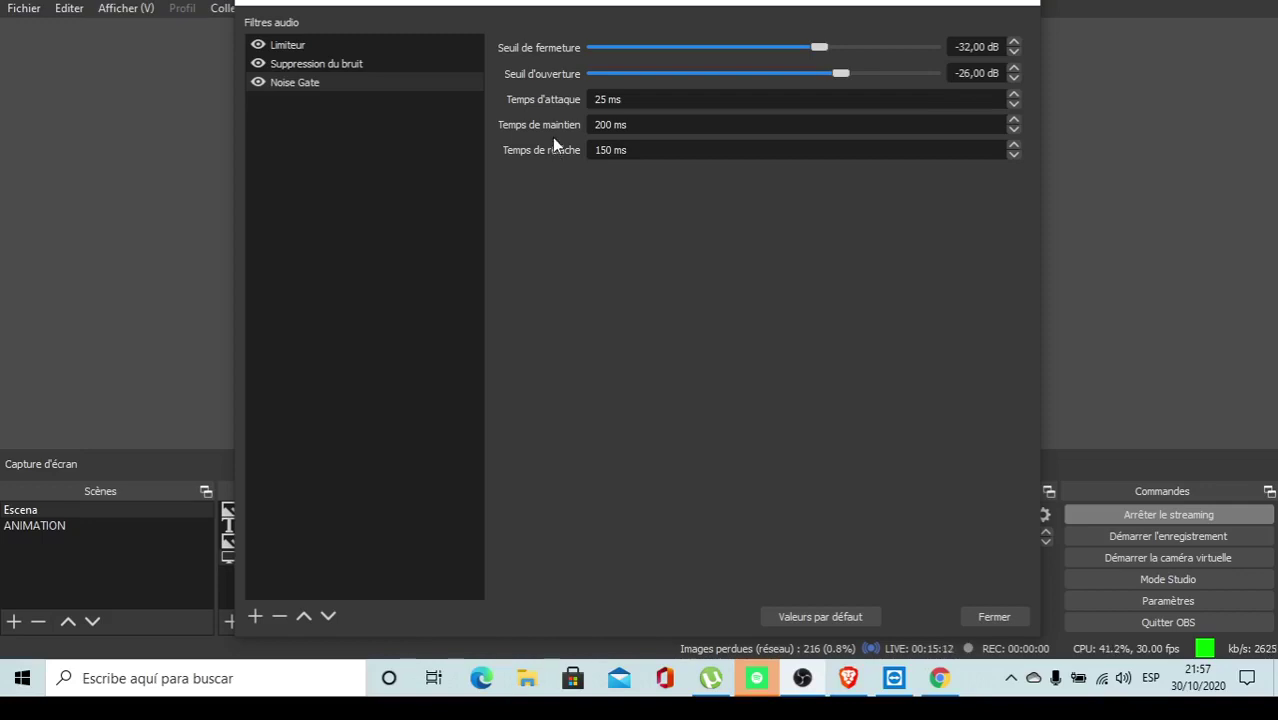
Step: Delete the Noise Gate filter from Mic/Aux, look over the available filter types, and close the filter window
right_click(300, 88)
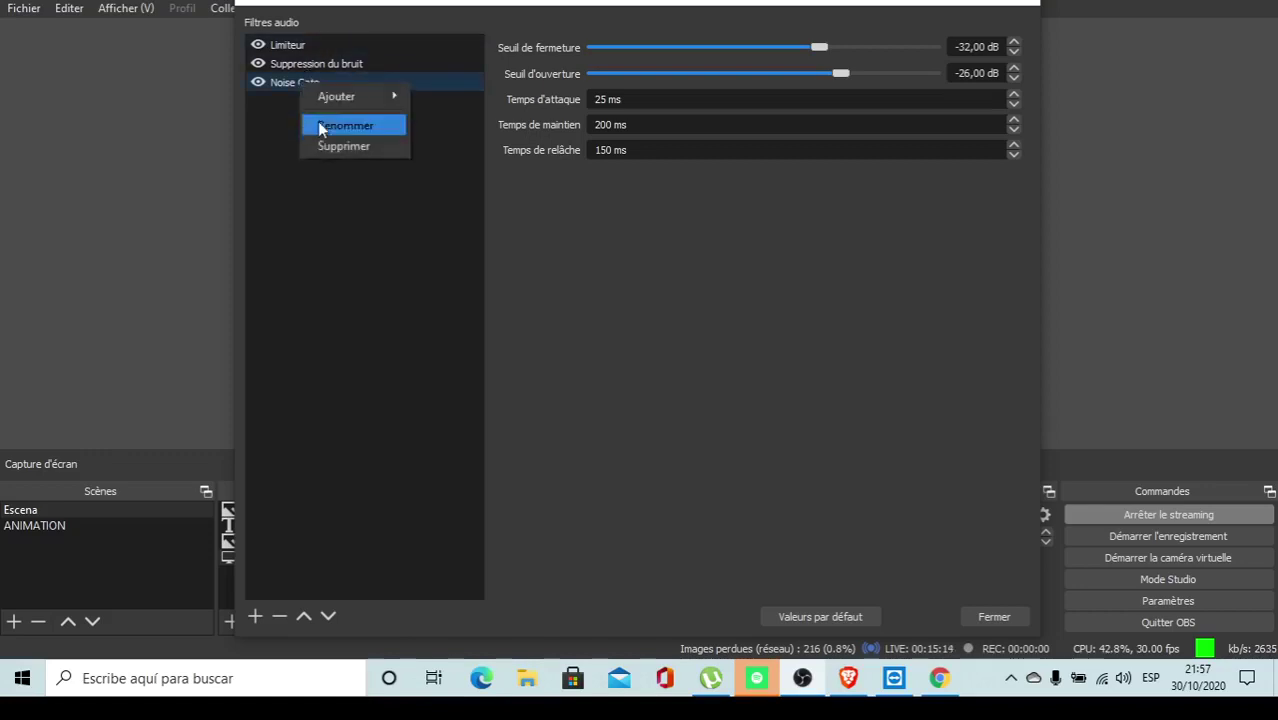
click(316, 148)
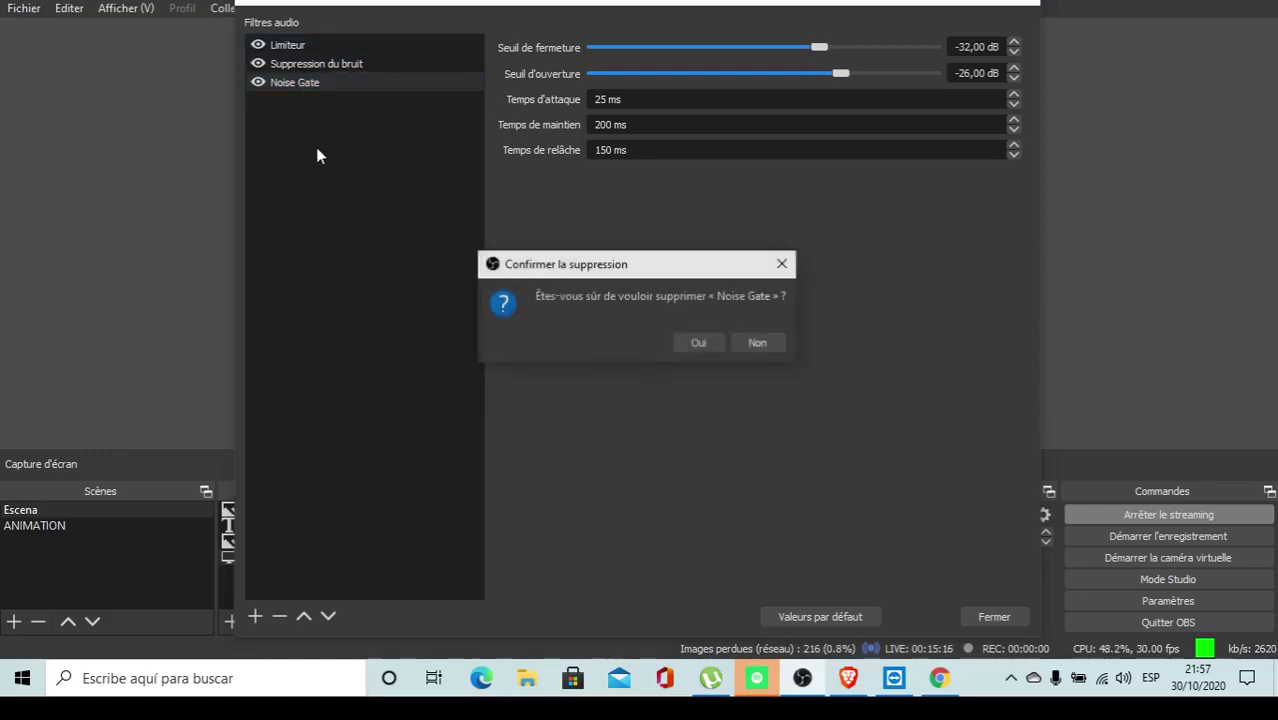
click(697, 343)
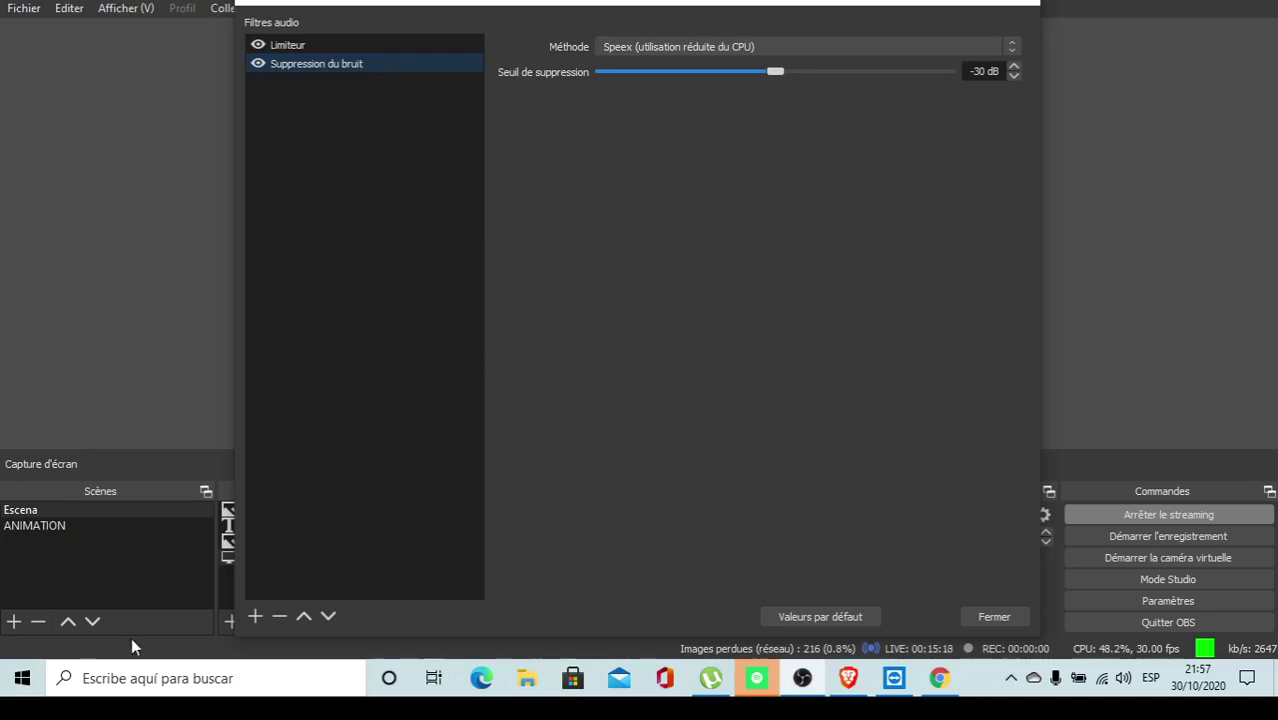
click(254, 616)
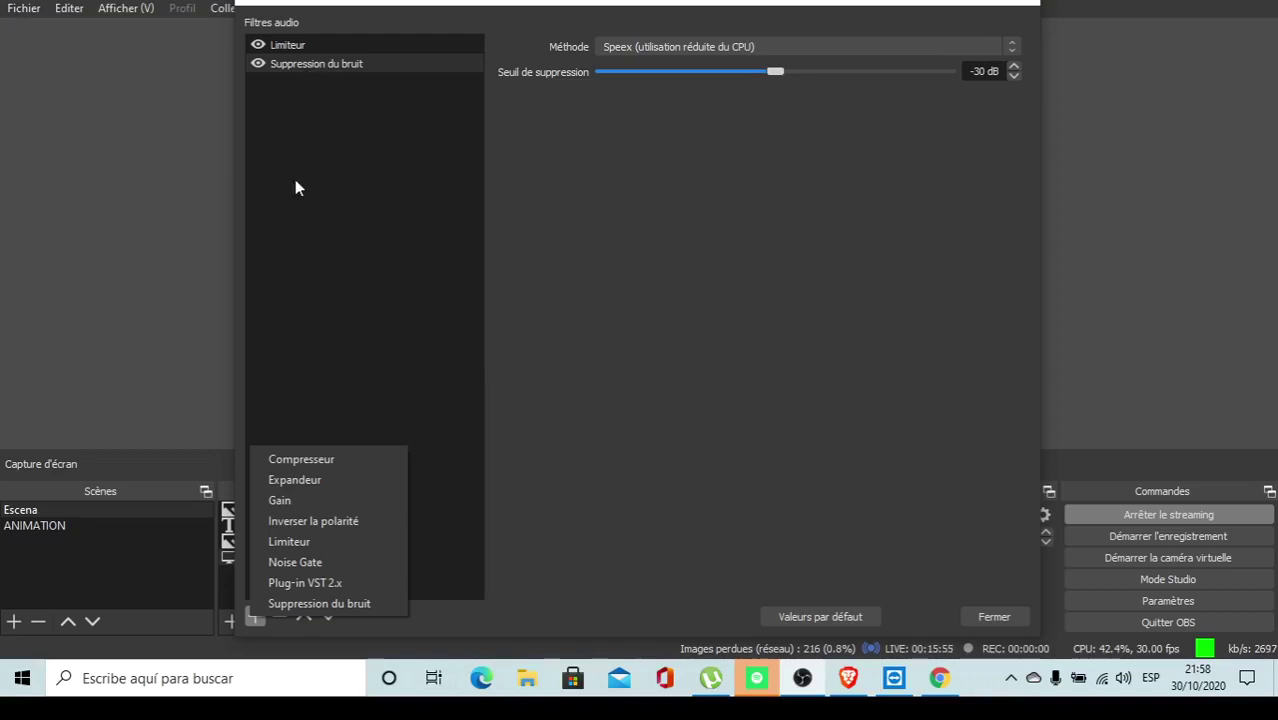
click(964, 617)
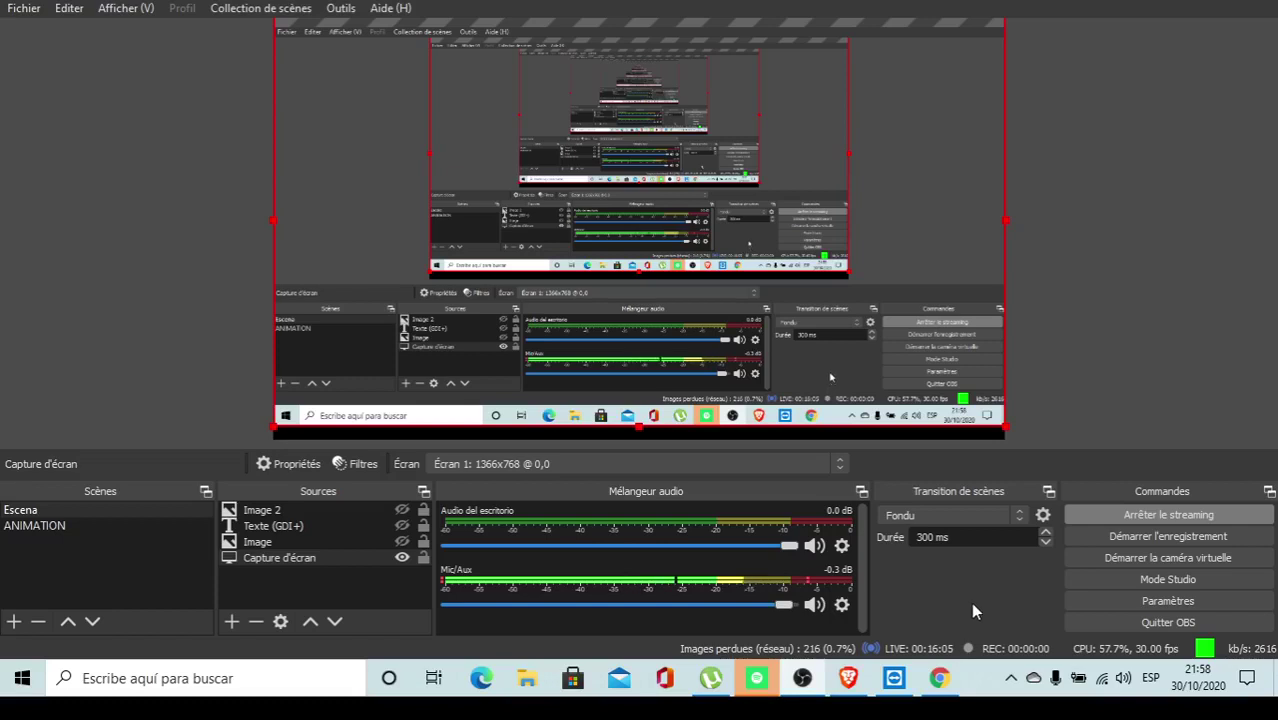
Step: Open the program settings and examine the Général page, including the available themes
click(1130, 600)
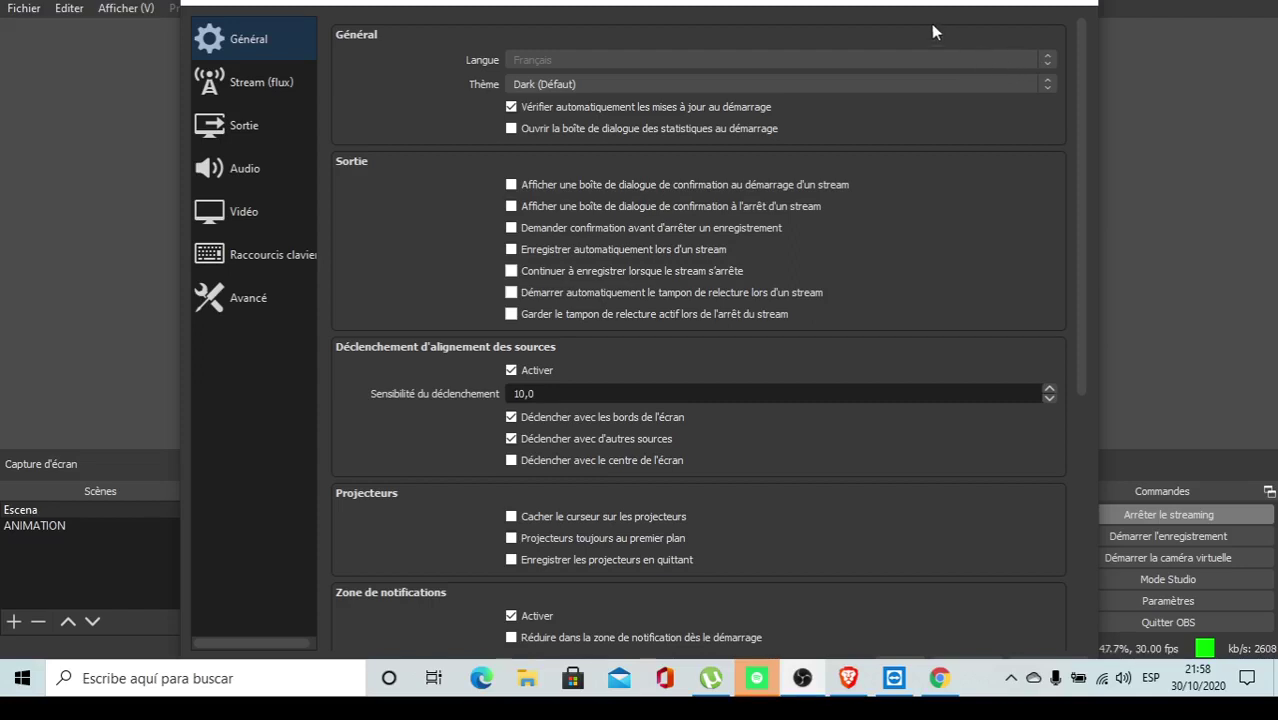
click(1046, 88)
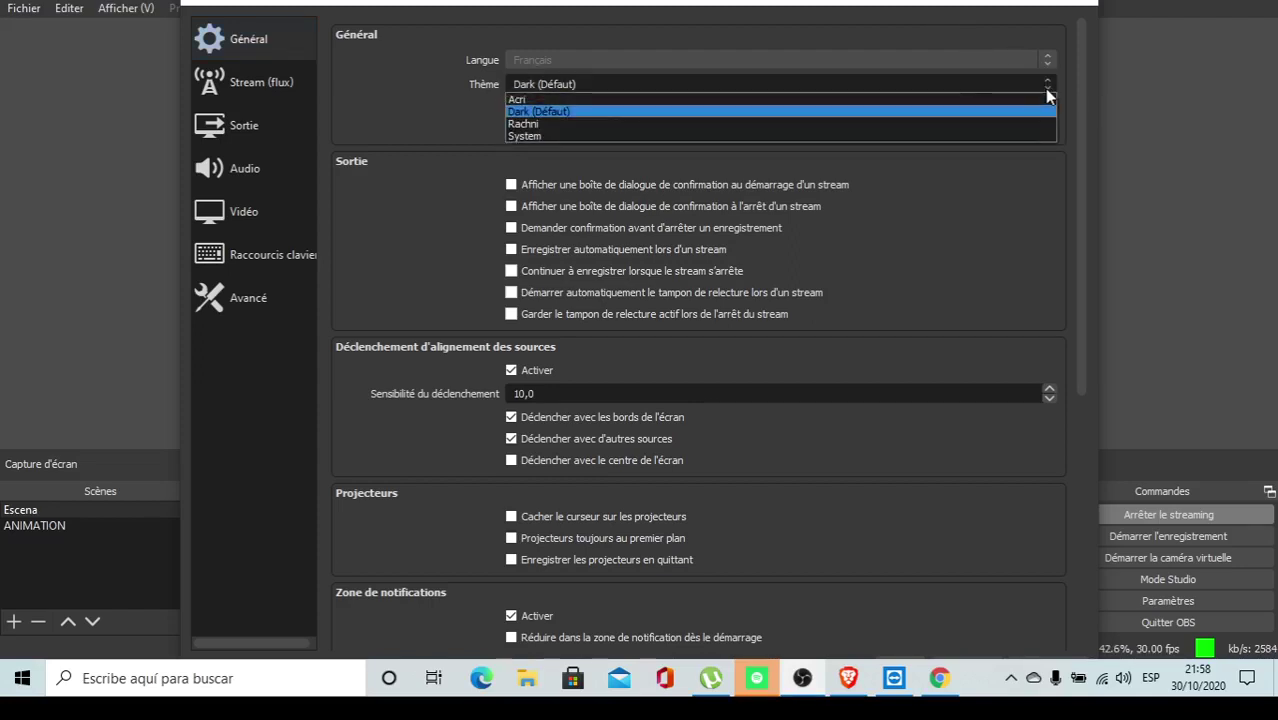
click(1044, 85)
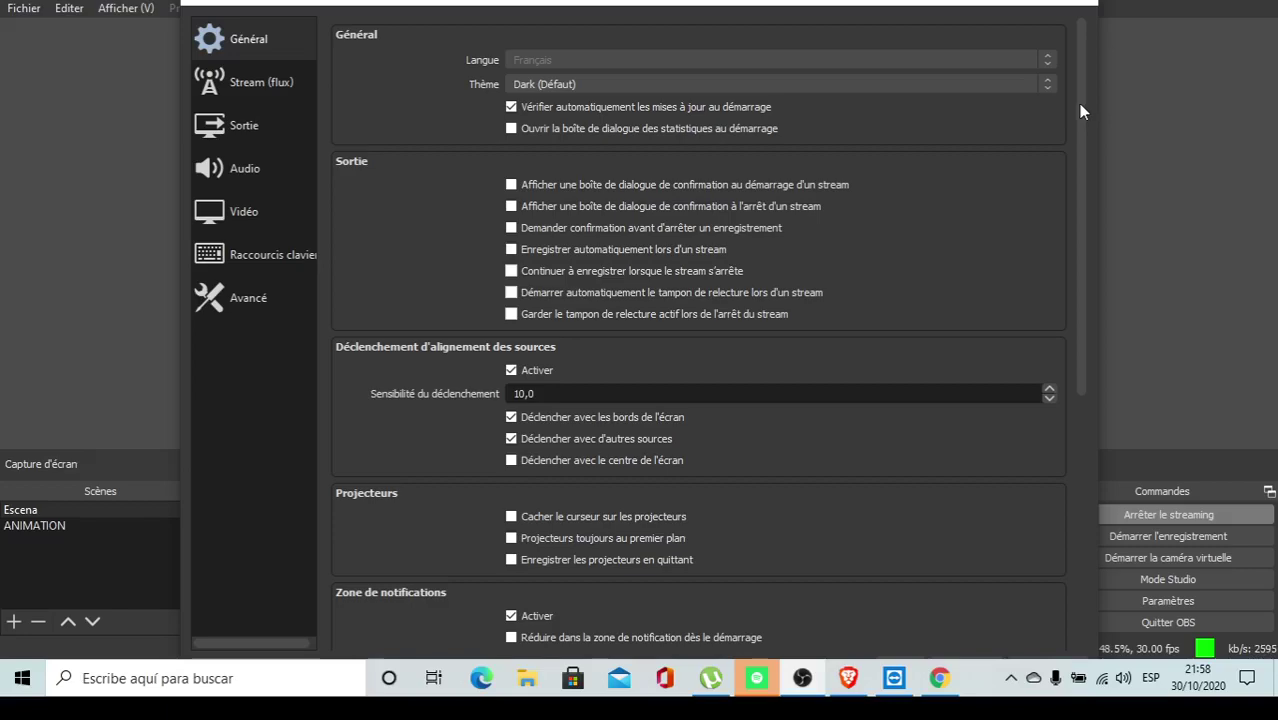
drag(1078, 103, 1087, 53)
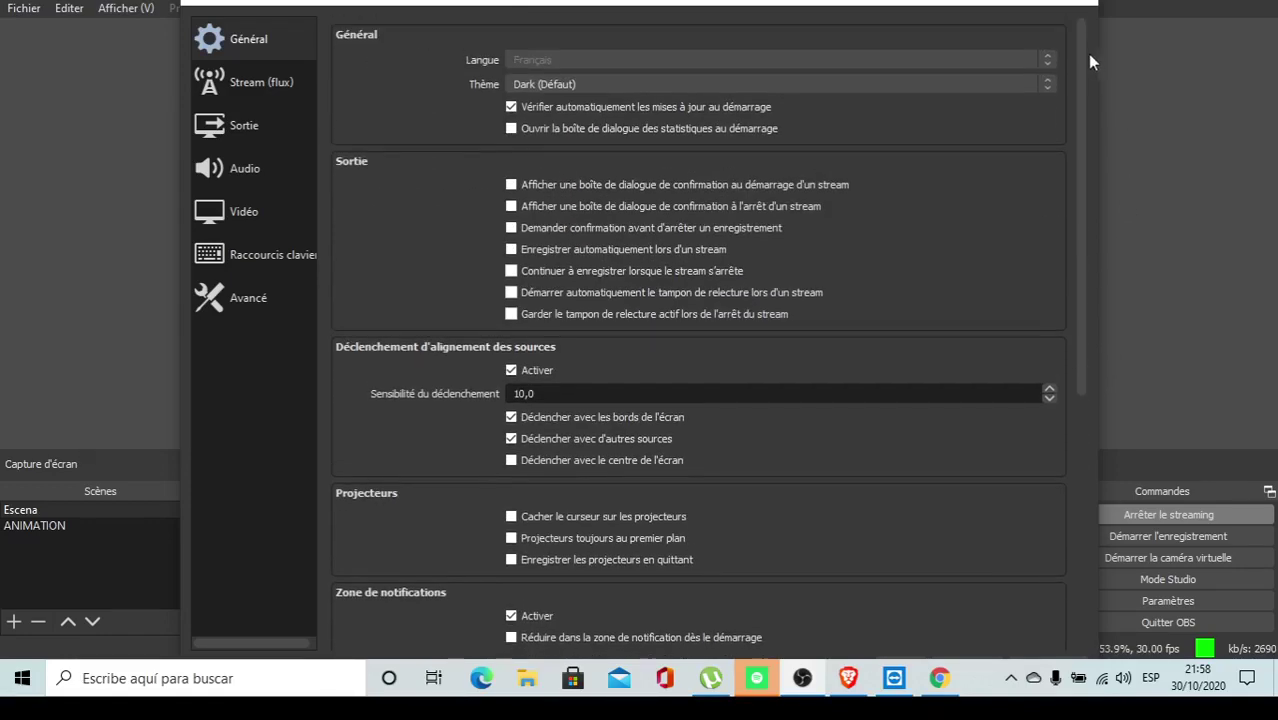
Step: Review the Stream, Sortie and Audio settings, including the device choices for Audio Micro/Auxiliaire
click(256, 86)
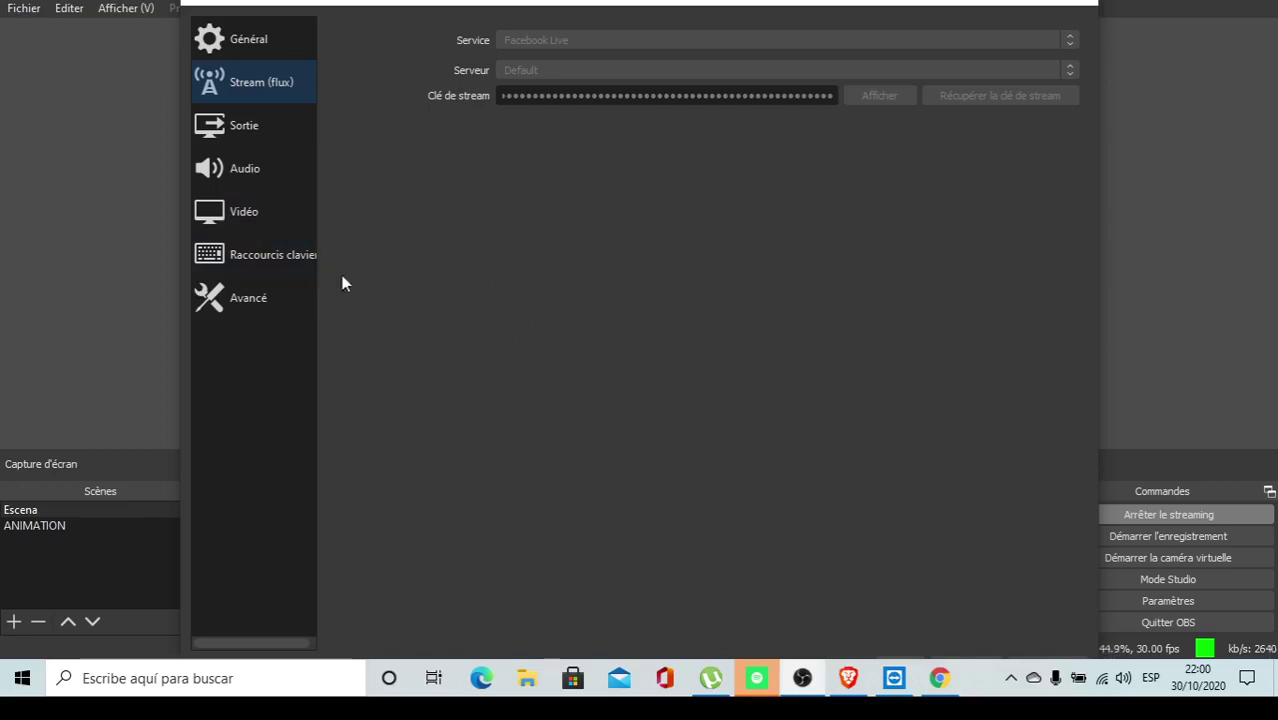
click(279, 136)
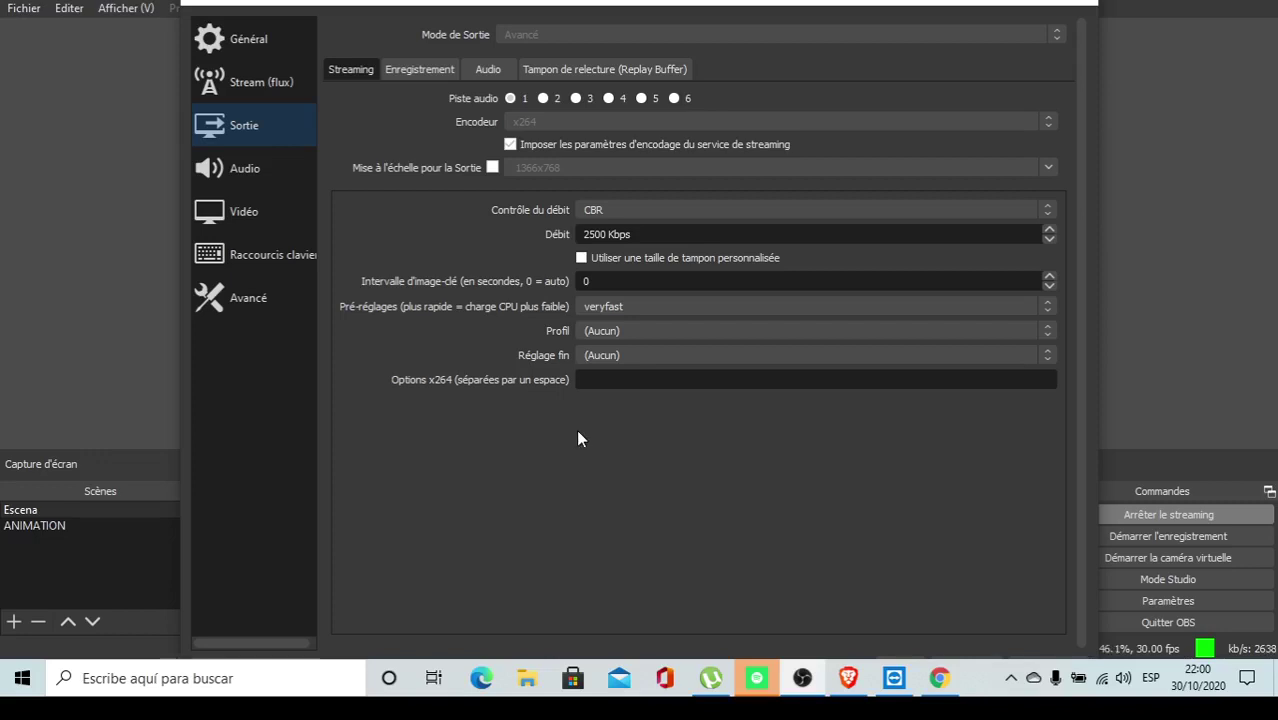
click(273, 168)
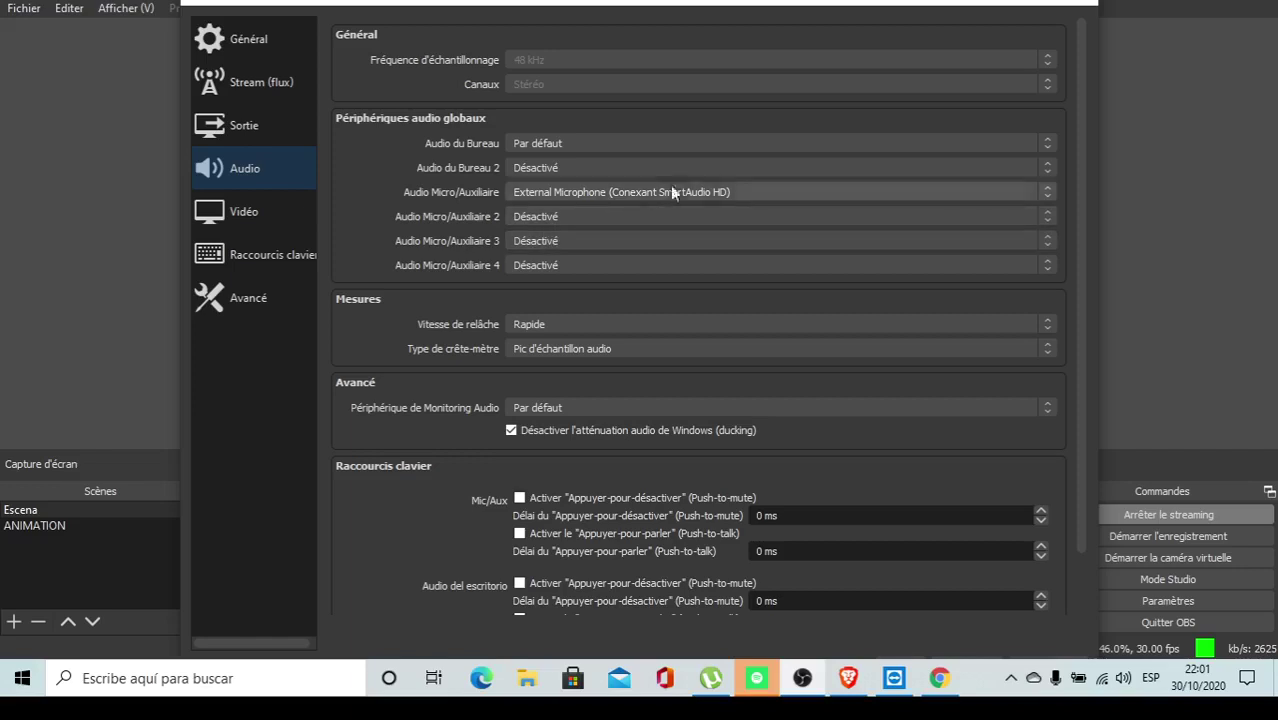
click(1049, 193)
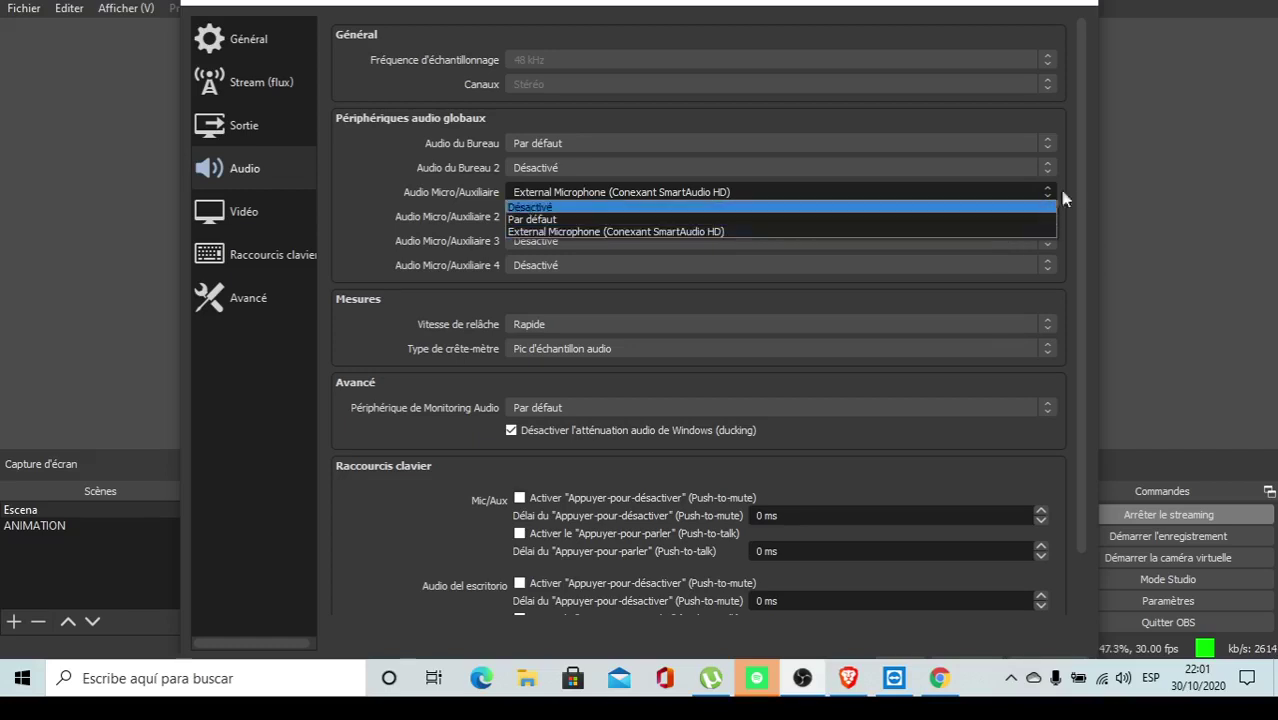
click(371, 167)
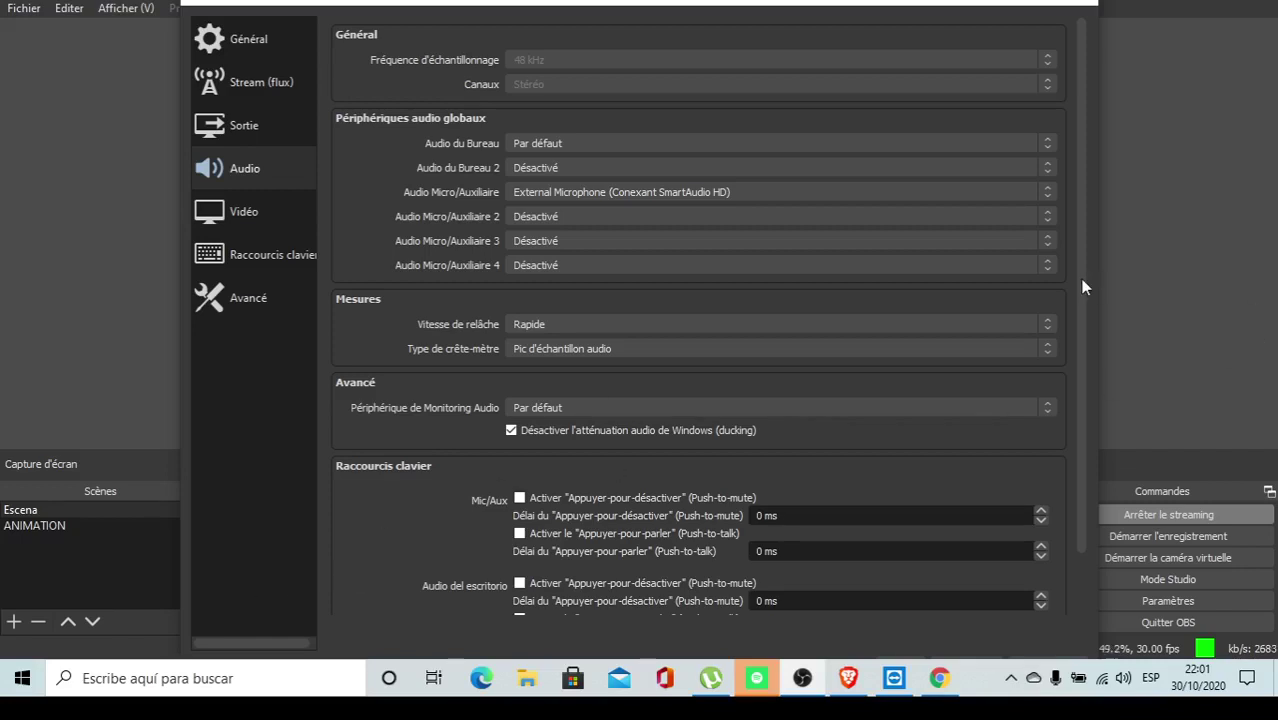
scroll(1078, 290, down, 2)
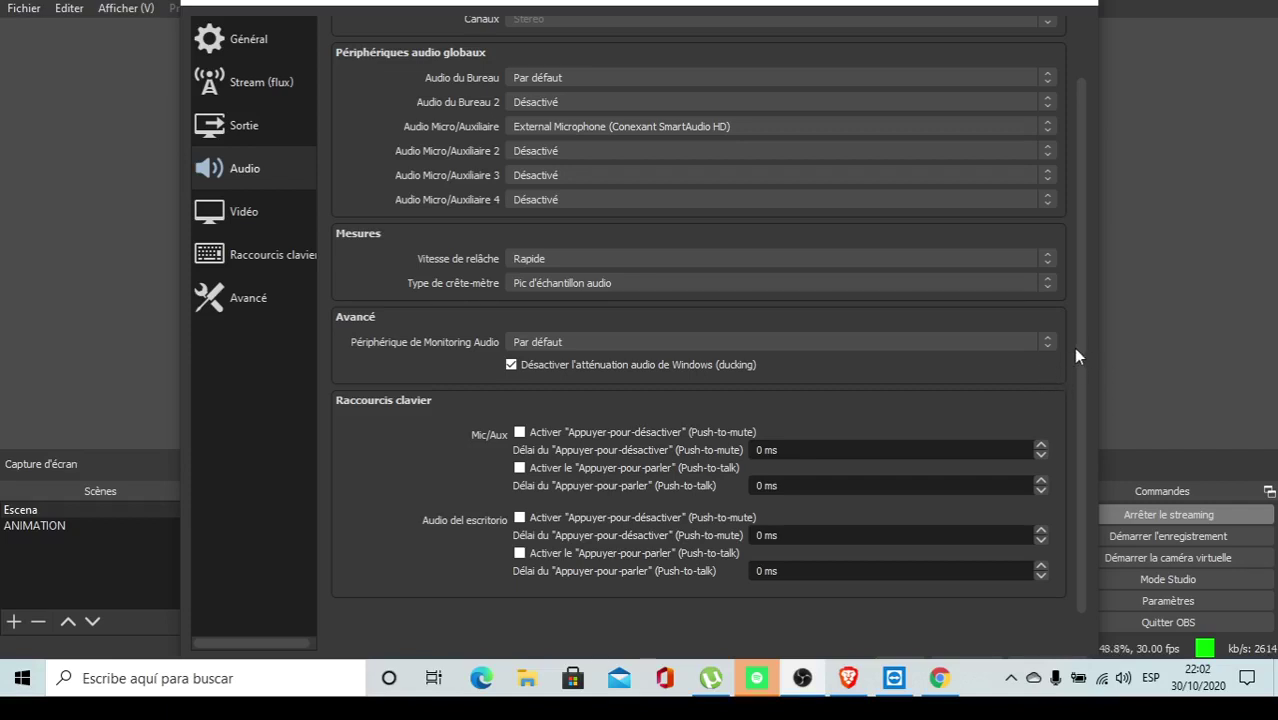
Step: Check the Vidéo settings, add a second shortcut field for Commencer le streaming, and look through the Raccourcis clavier list
click(262, 213)
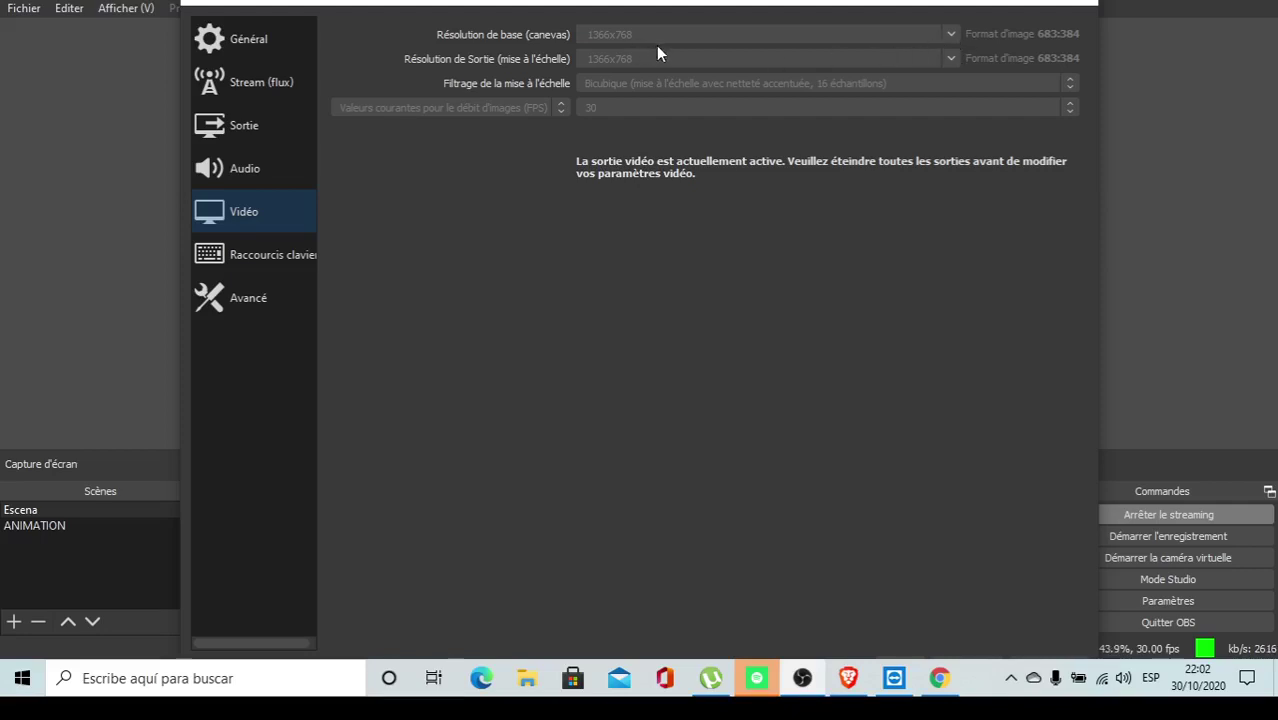
click(268, 258)
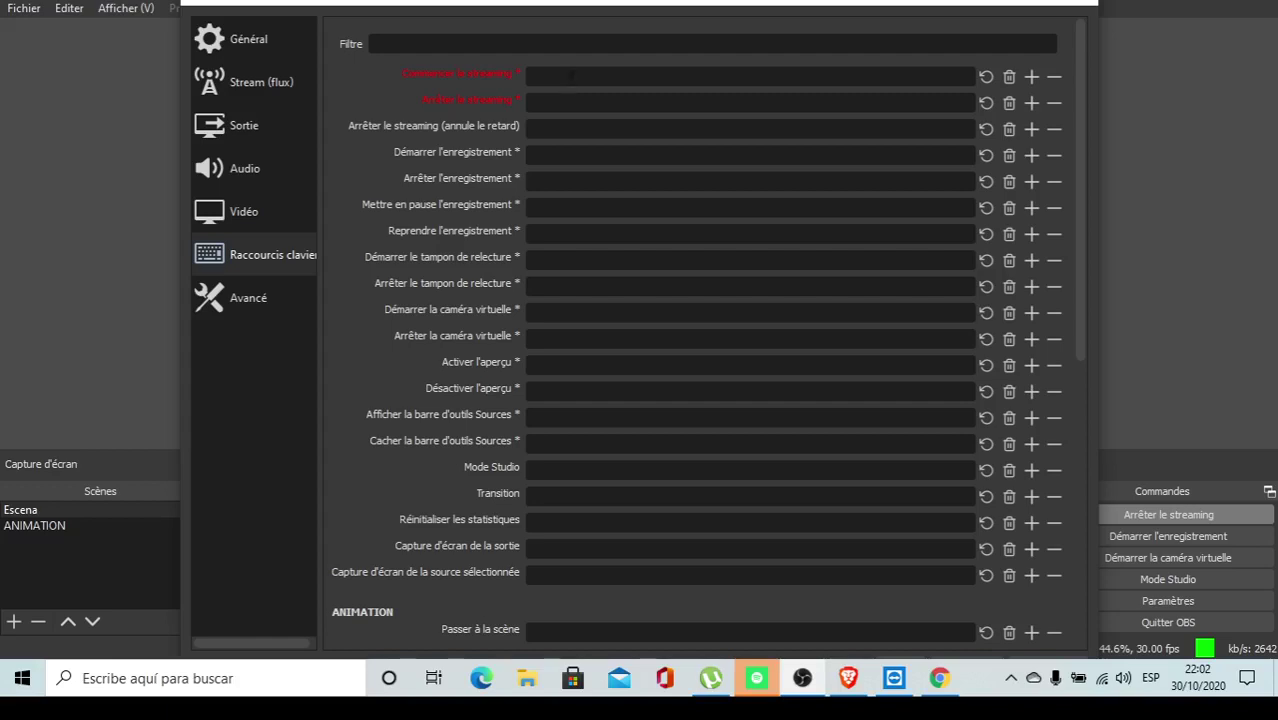
click(1030, 80)
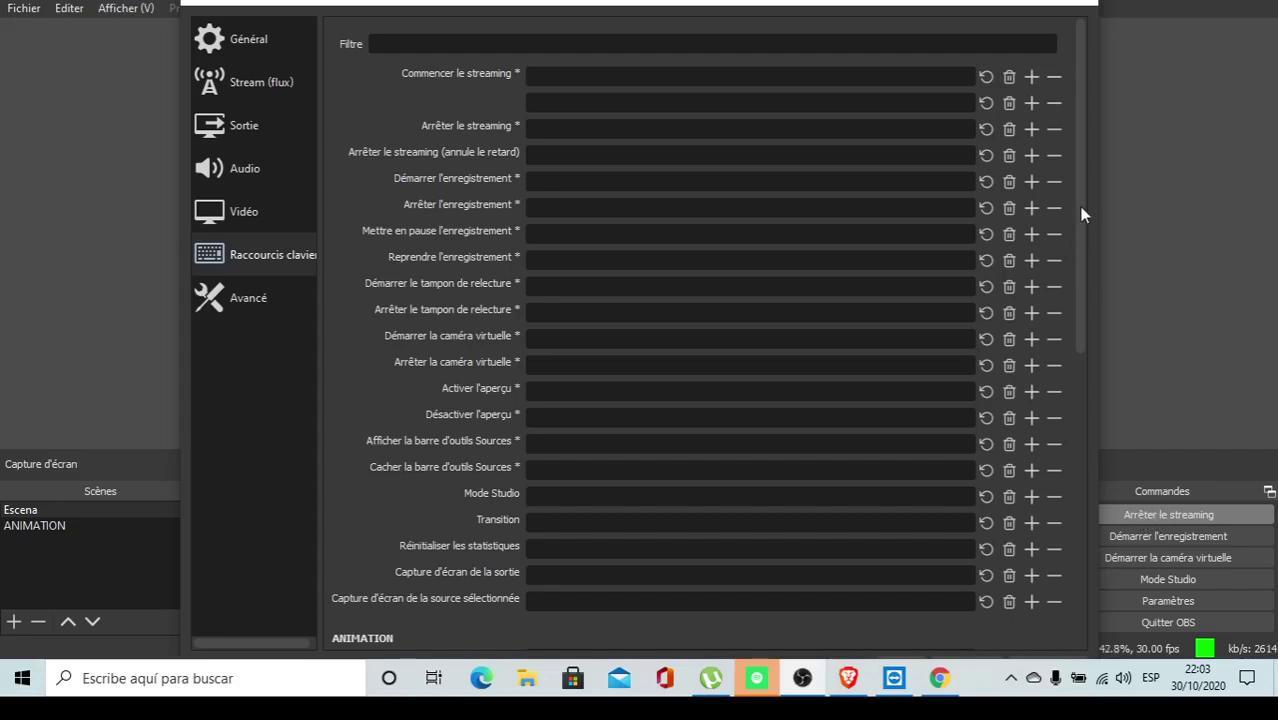
drag(1084, 206, 1076, 520)
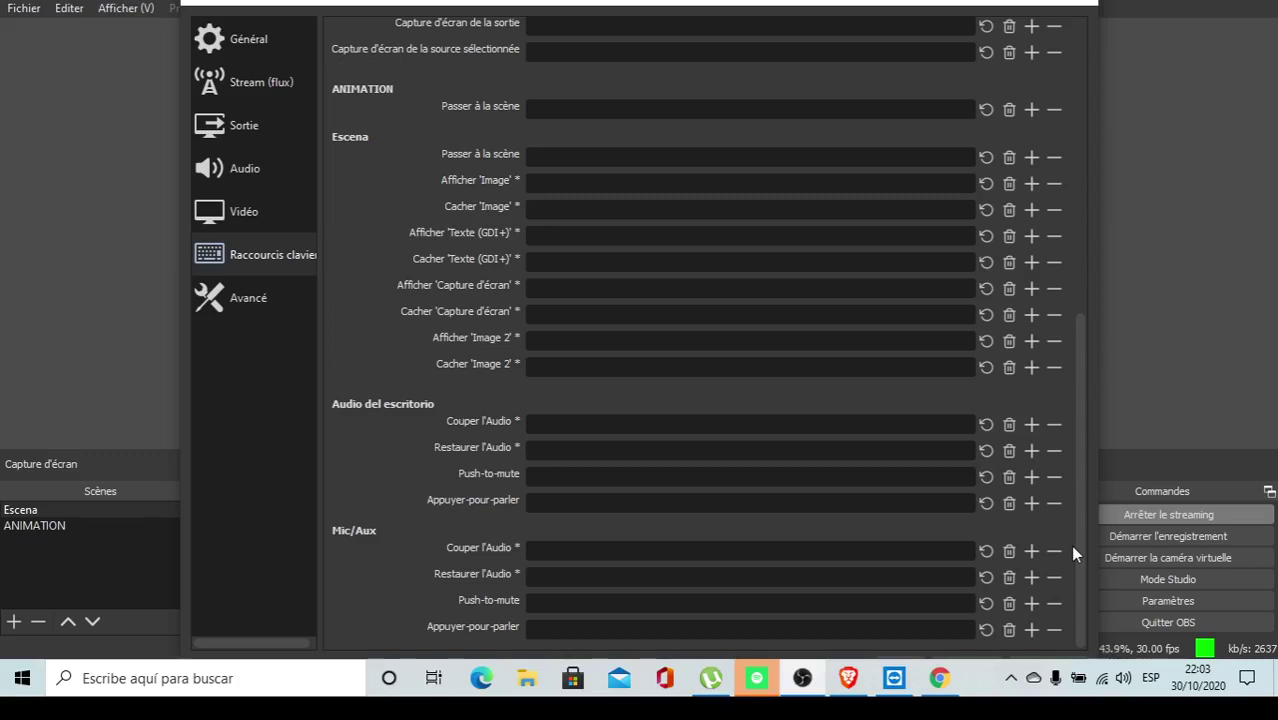
drag(1093, 528, 545, 200)
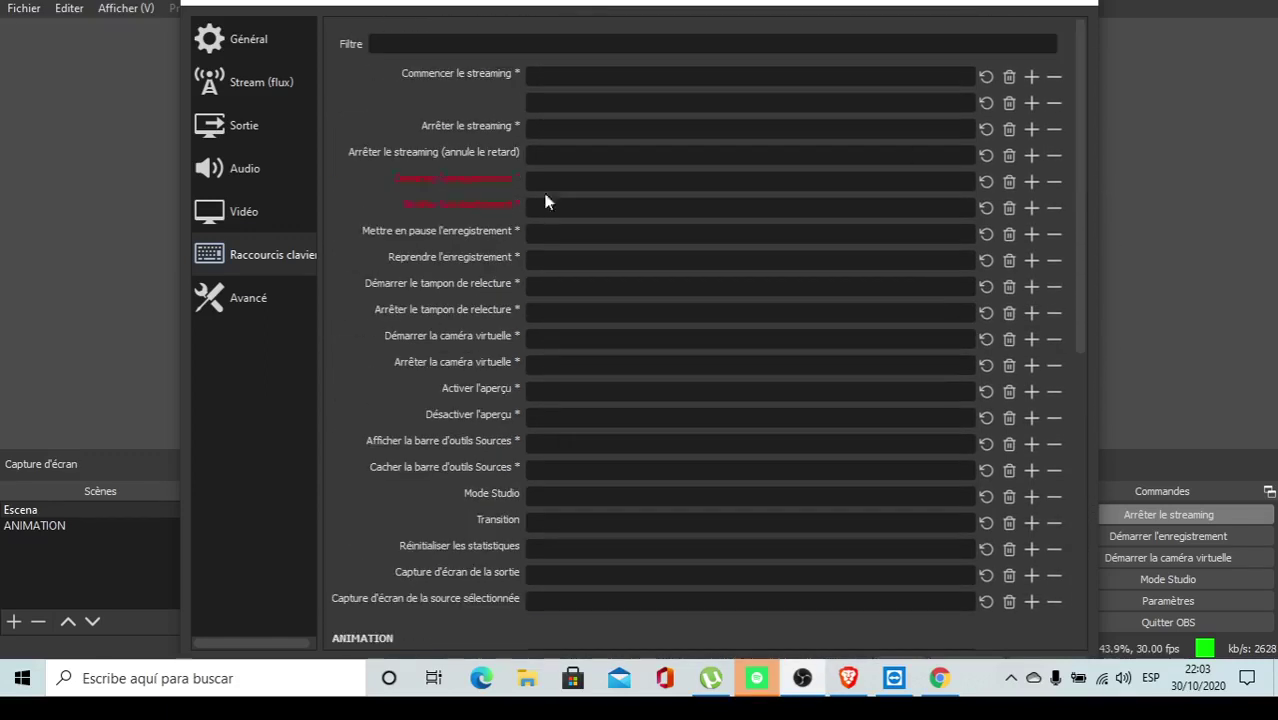
Step: Examine the Avancé settings for recording, stream delay, automatic reconnection and network
click(226, 307)
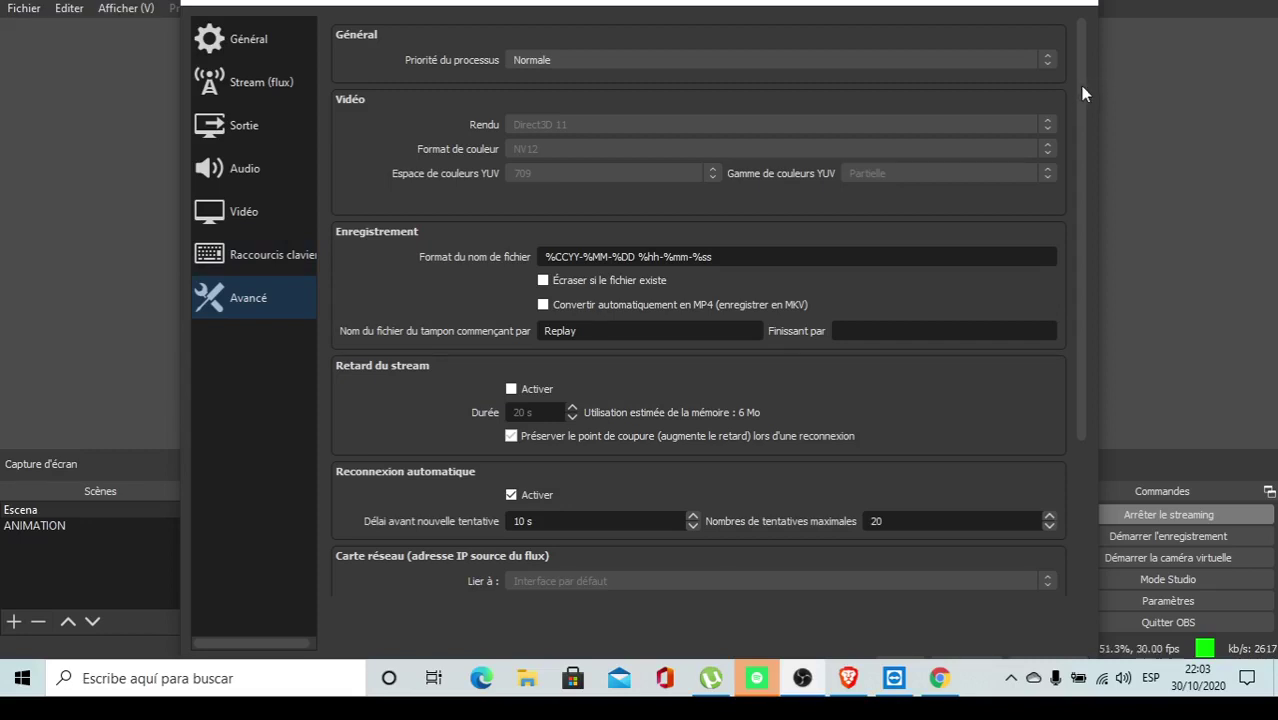
scroll(1080, 100, down, 5)
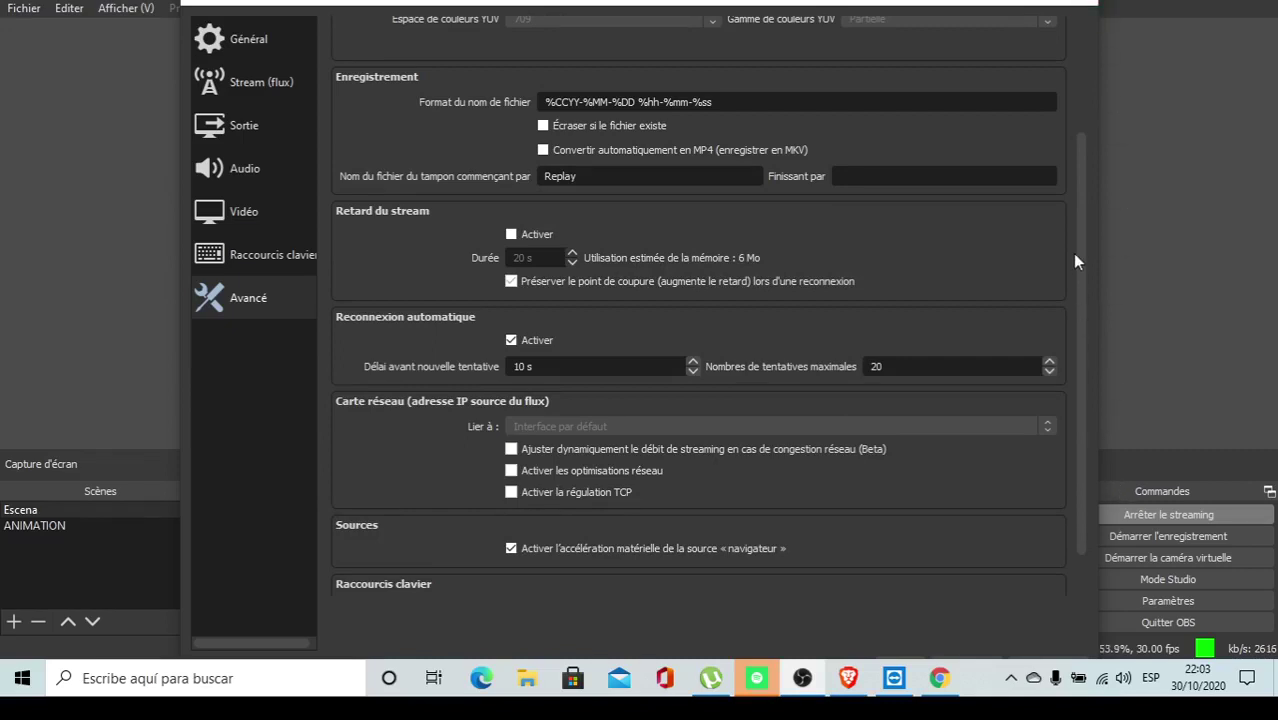
drag(1079, 254, 1088, 84)
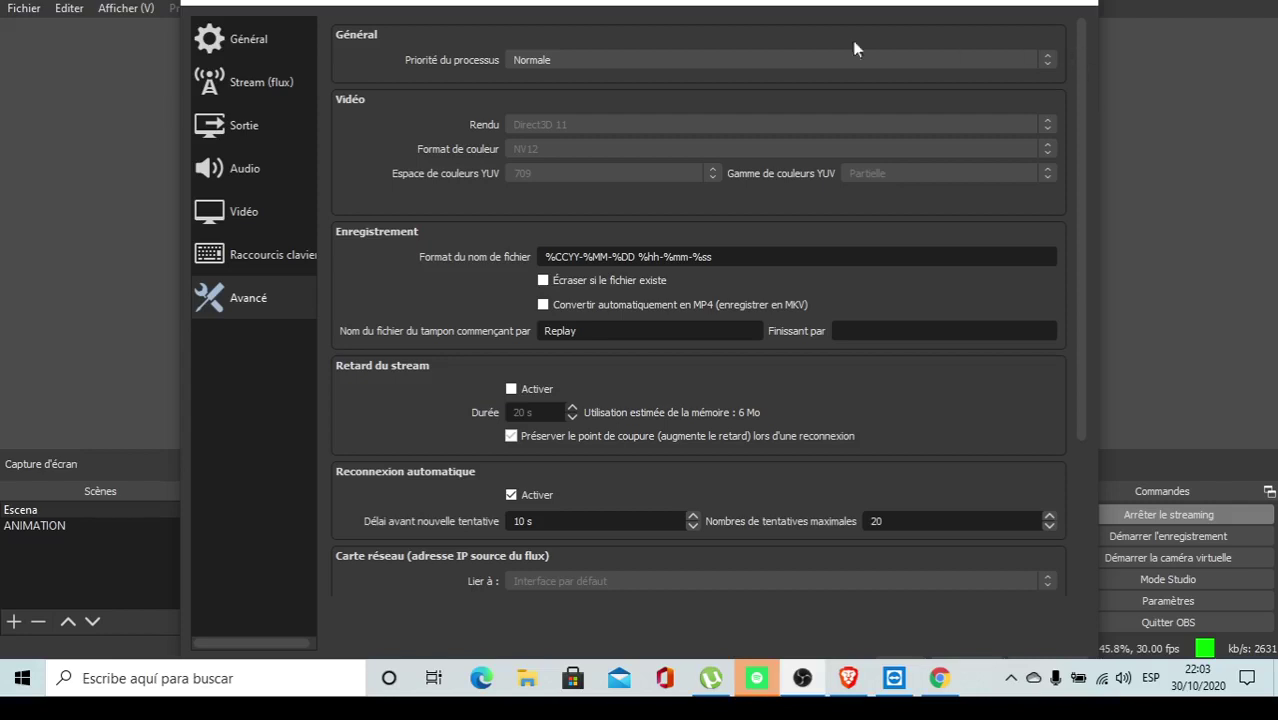
Step: Revisit the Stream and Général settings, shift the settings window slightly sideways, and accept the settings to close it
click(274, 75)
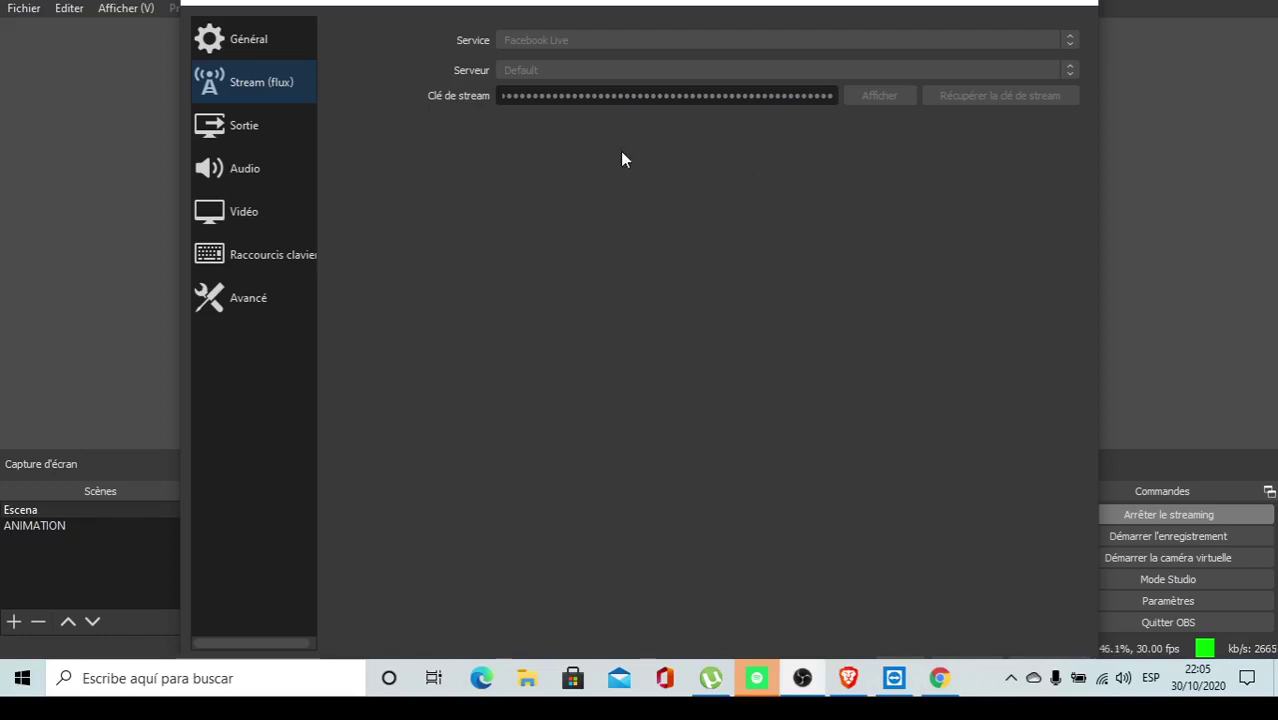
click(213, 28)
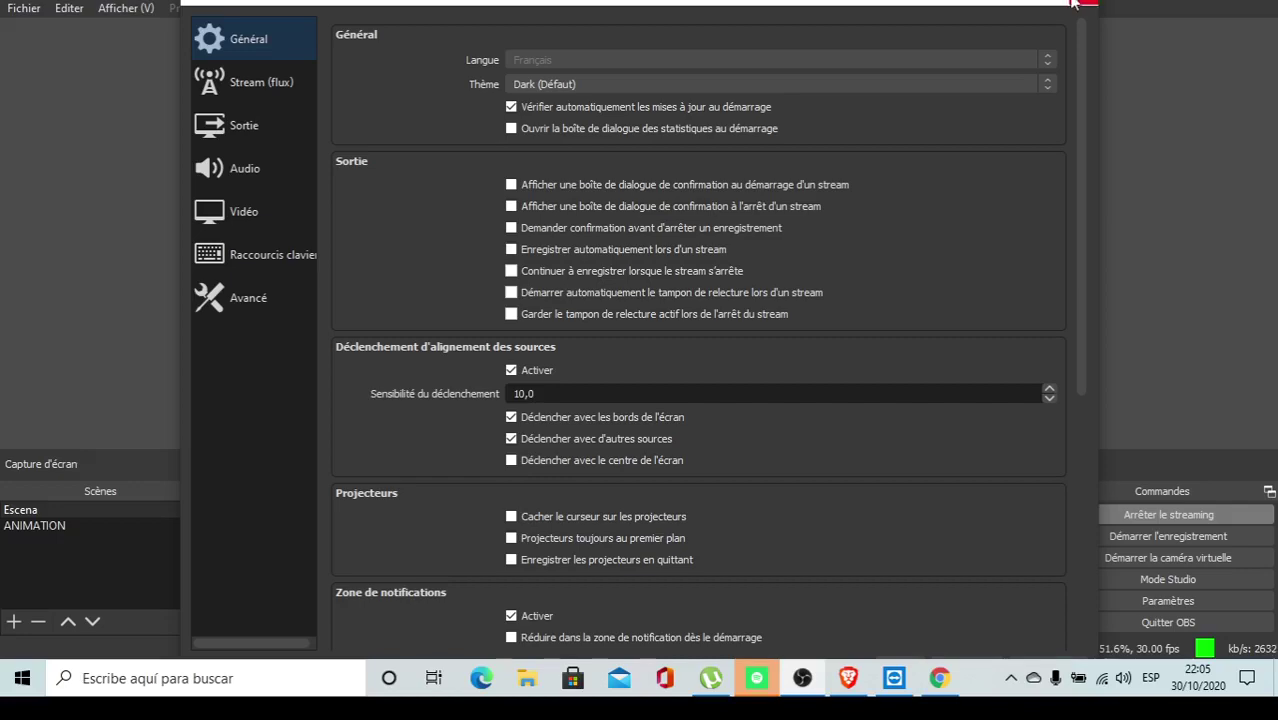
mouse_move(727, 2)
mouse_down()
mouse_move(727, 38)
mouse_move(713, 2)
mouse_up()
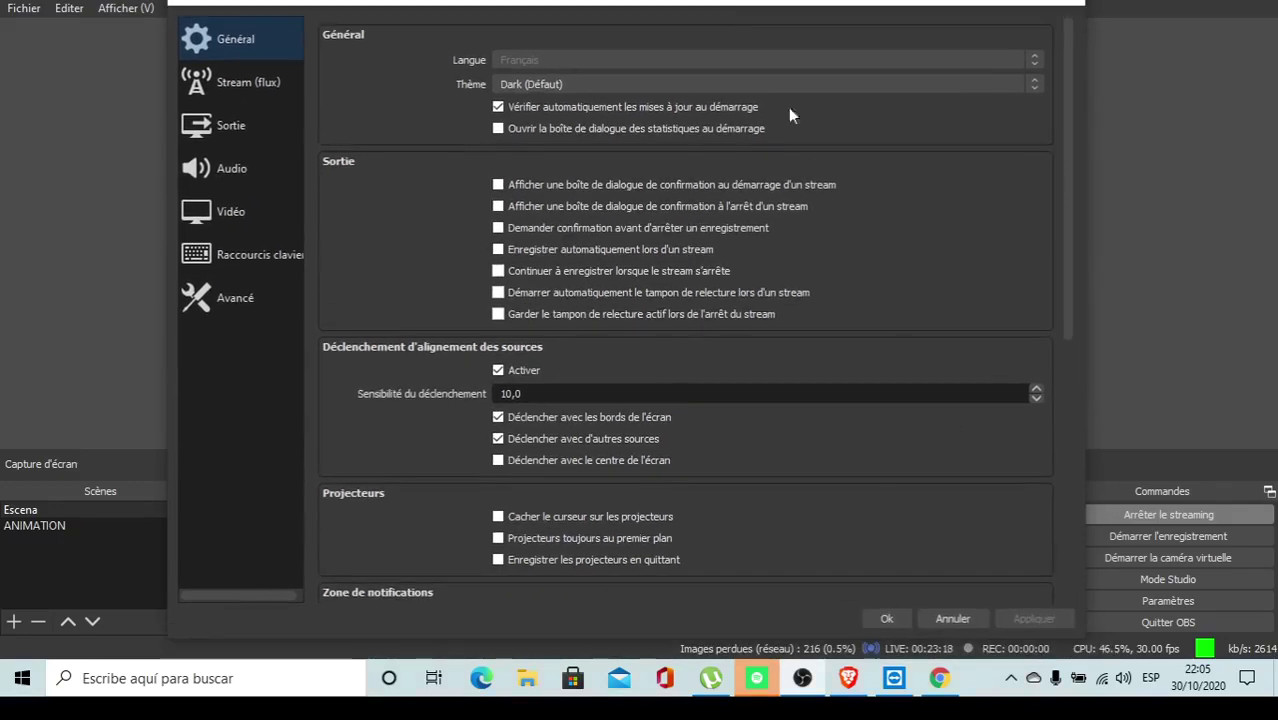
click(885, 617)
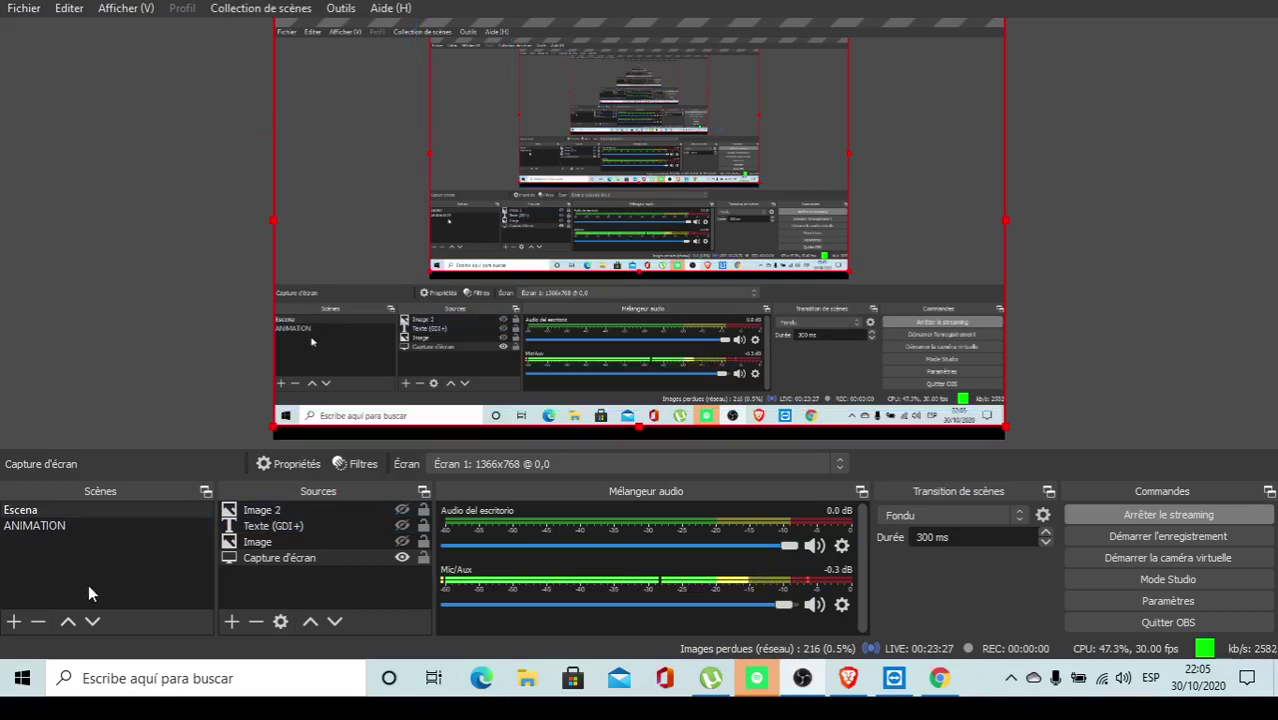
click(12, 535)
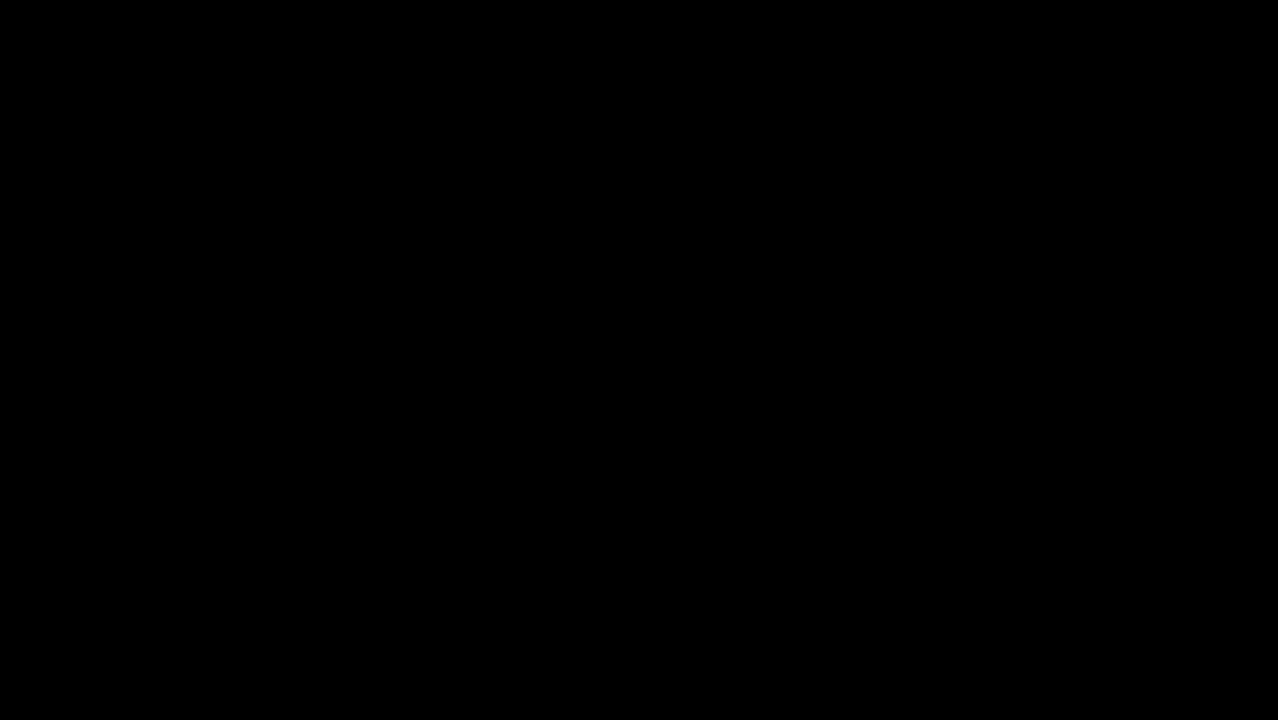